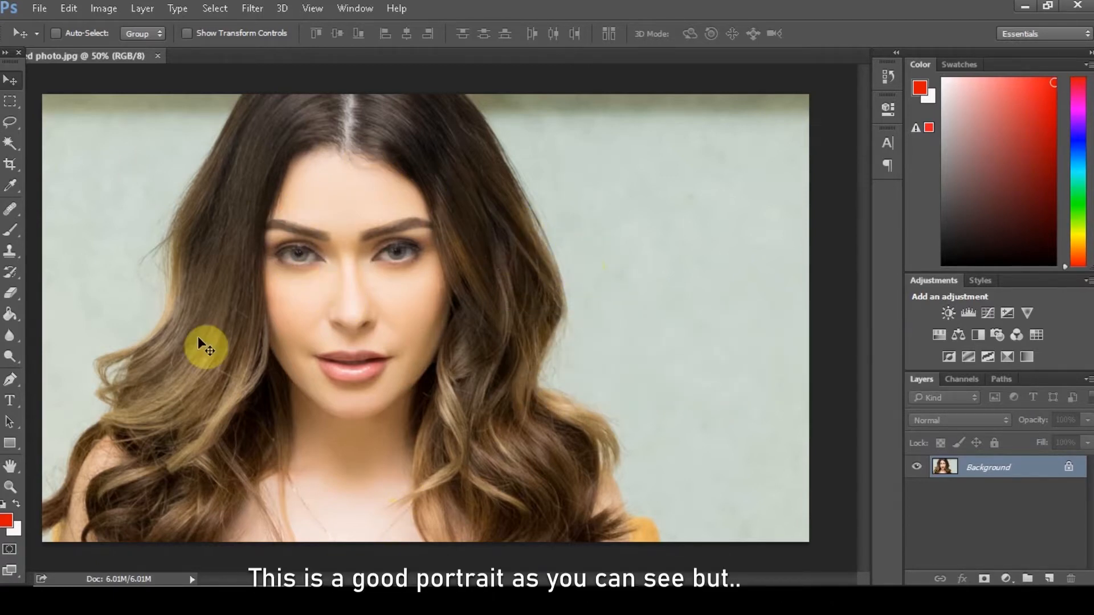
Examine the portrait's eyes, hair, nose and lips at 100% magnification for blur
{"action": "key", "text": "ctrl+plus"}
{"action": "key", "text": "ctrl+plus"}
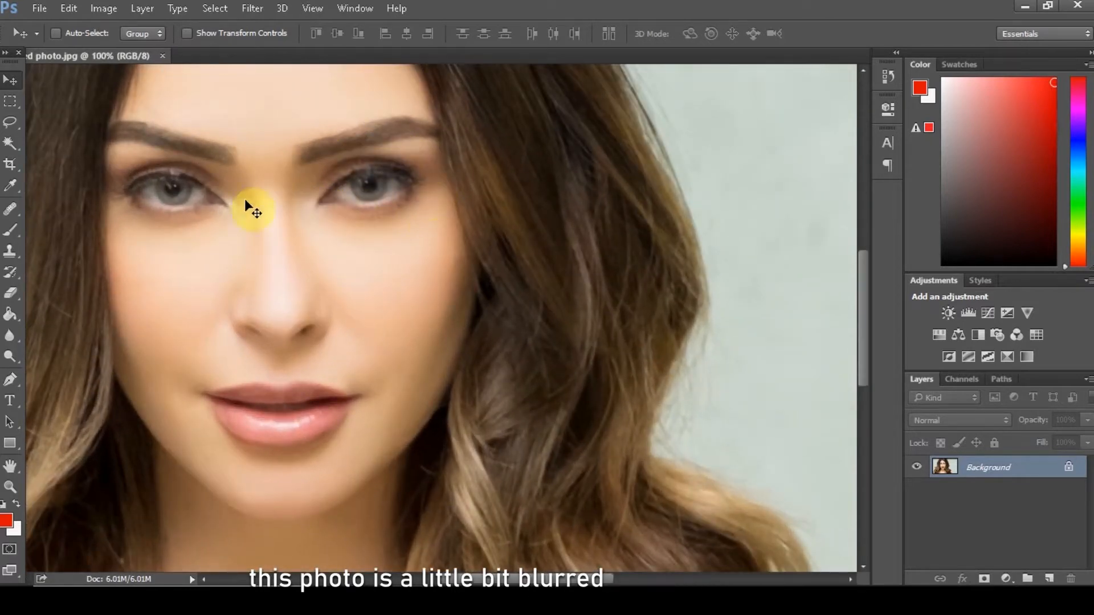
{"action": "scroll", "coordinate": [487, 300], "scroll_direction": "up", "scroll_amount": 1}
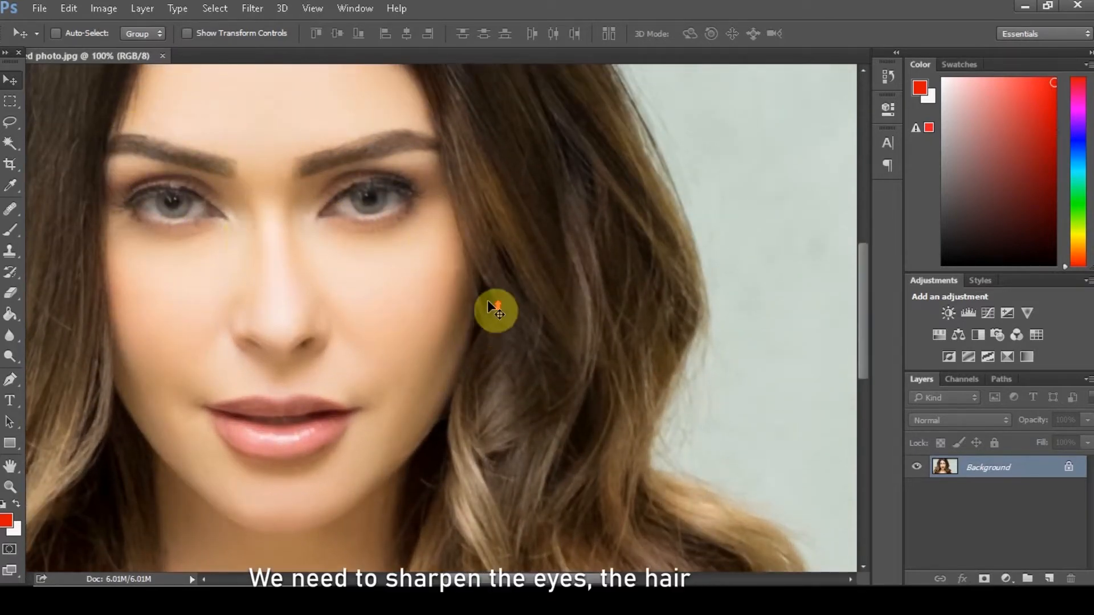
{"action": "scroll", "coordinate": [487, 300], "scroll_direction": "up", "scroll_amount": 5}
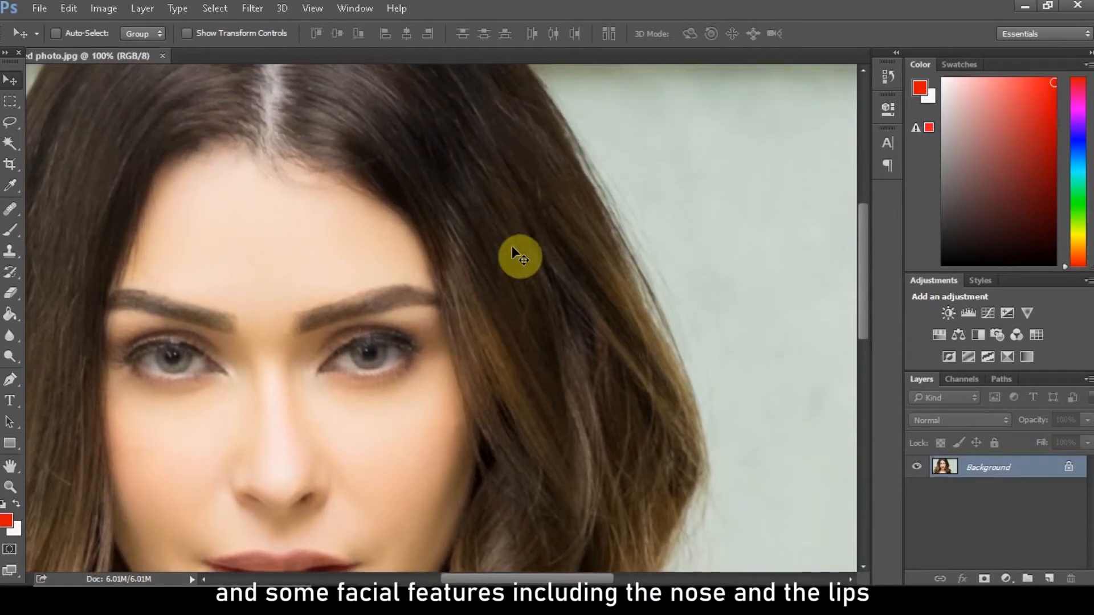
{"action": "scroll", "coordinate": [487, 254], "scroll_direction": "up", "scroll_amount": 2}
{"action": "scroll", "coordinate": [224, 243], "scroll_direction": "down", "scroll_amount": 9}
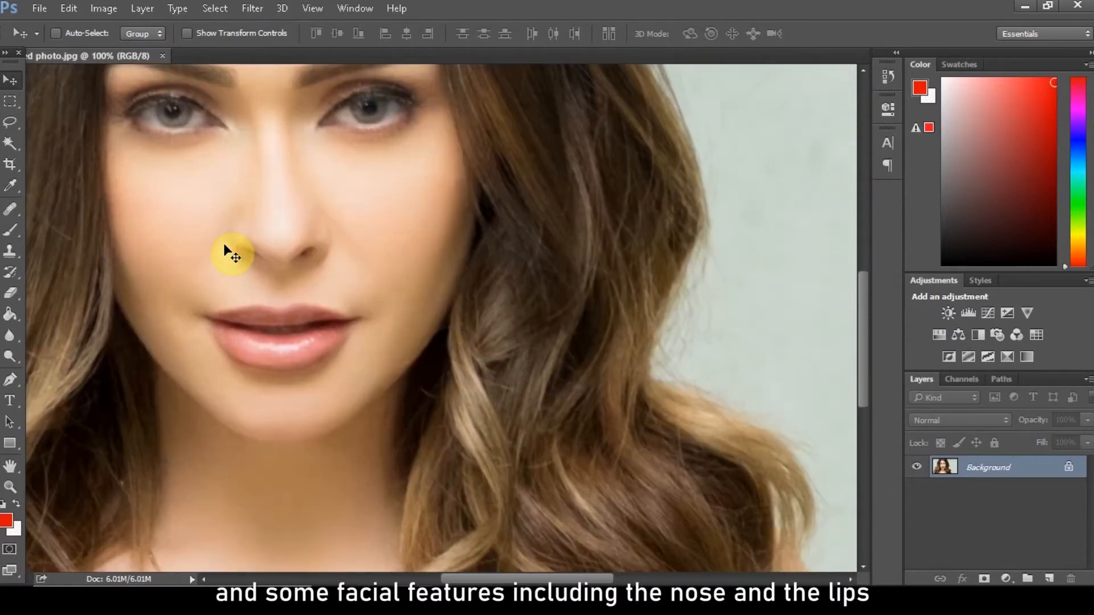
{"action": "scroll", "coordinate": [223, 243], "scroll_direction": "down", "scroll_amount": 2}
{"action": "scroll", "coordinate": [223, 244], "scroll_direction": "up", "scroll_amount": 2}
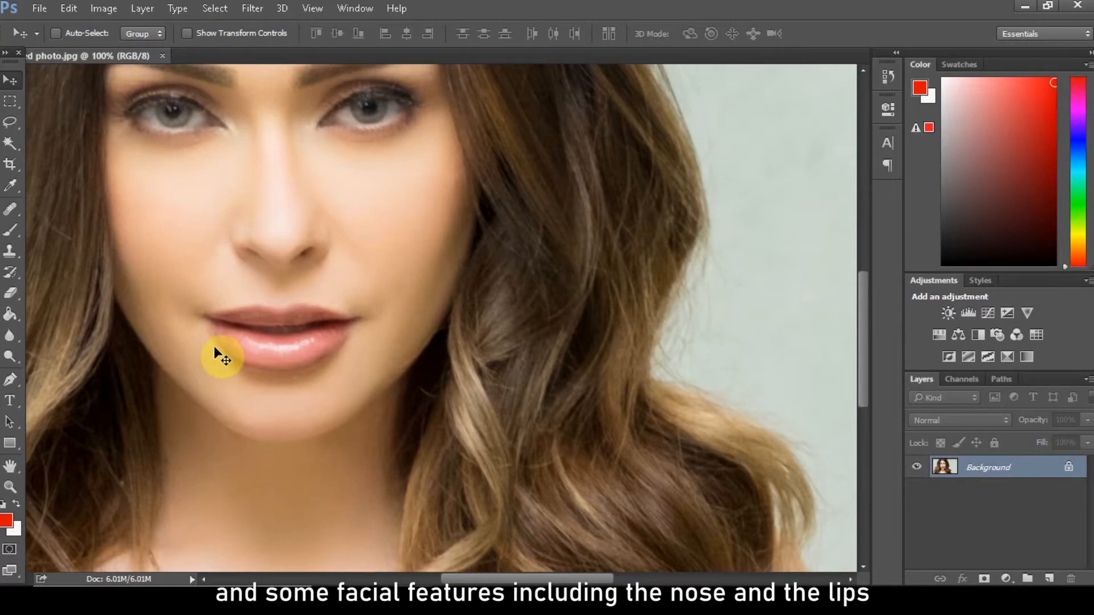
{"action": "key", "text": "ctrl+minus"}
{"action": "key", "text": "ctrl+minus"}
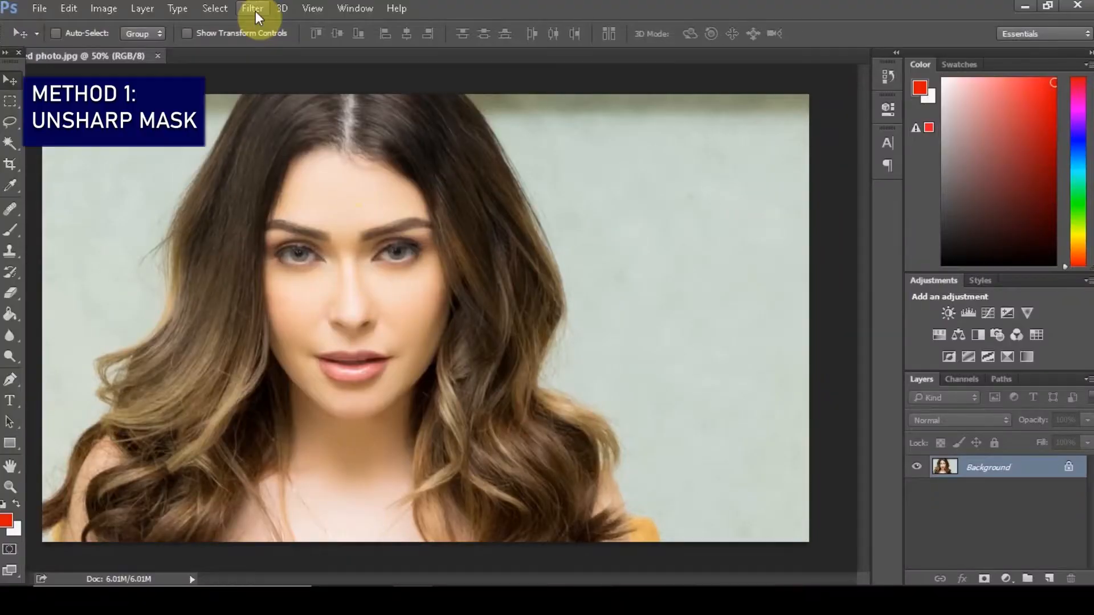
{"action": "left_click", "coordinate": [255, 12]}
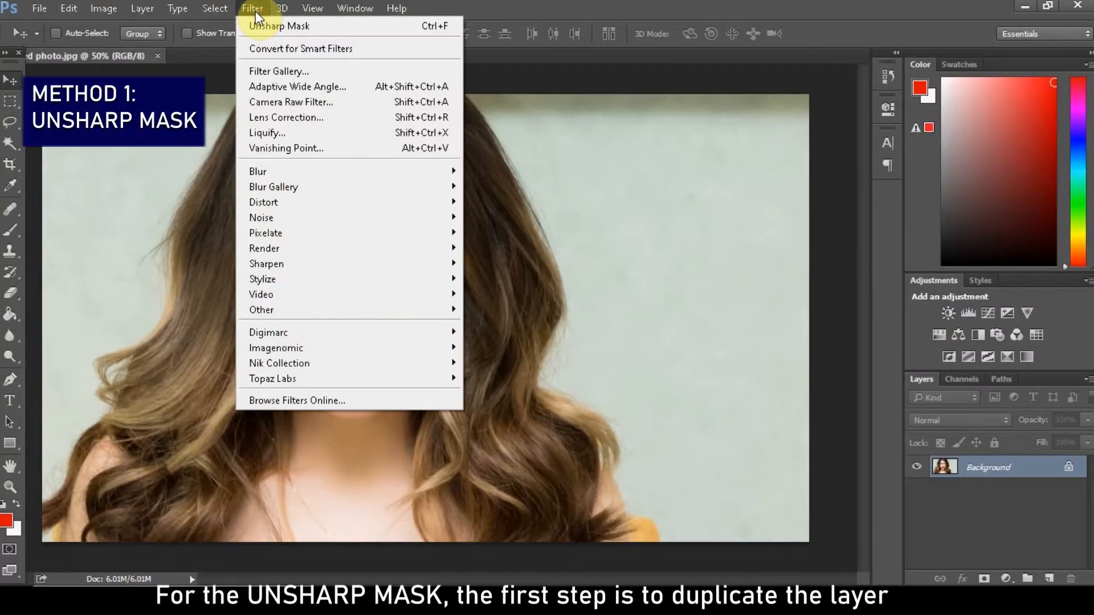
{"action": "mouse_move", "coordinate": [282, 10]}
{"action": "left_click", "coordinate": [637, 12]}
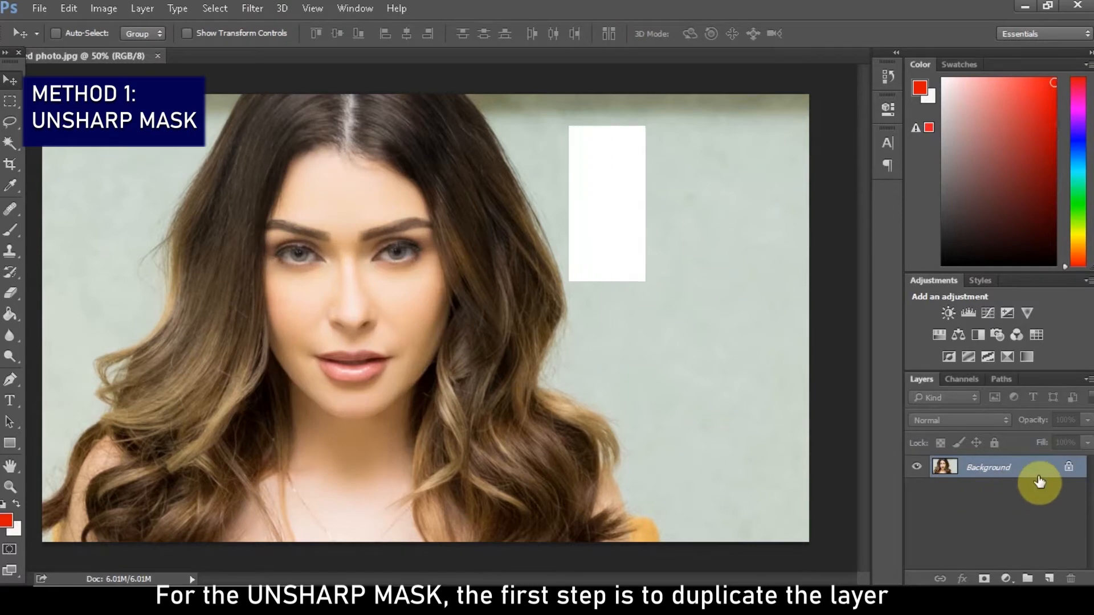
Duplicate the Background layer and open the Unsharp Mask filter on the copy
{"action": "key", "text": "ctrl+j"}
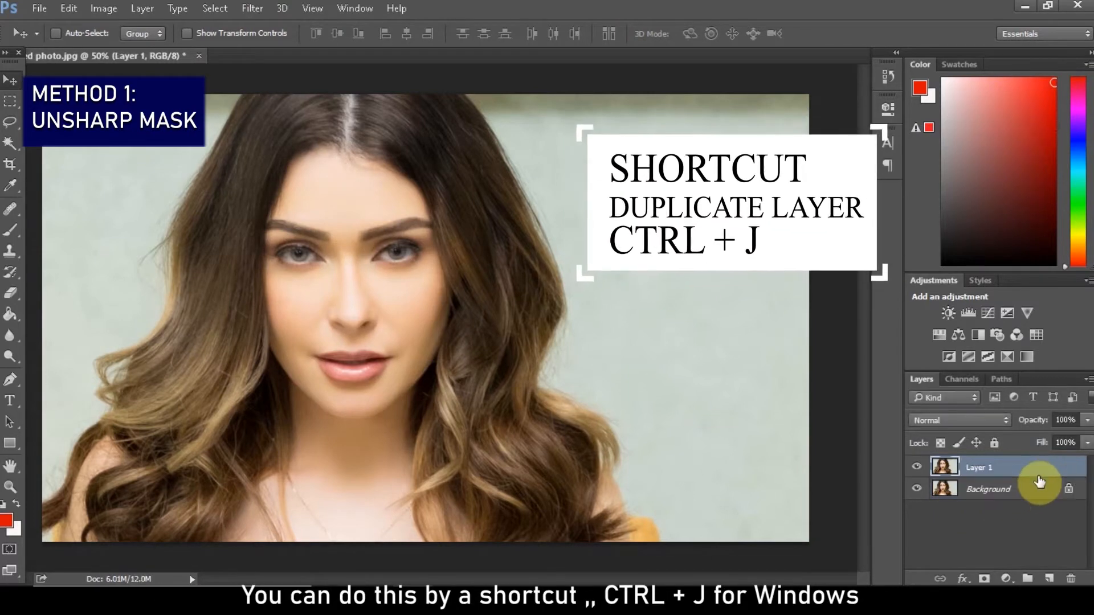
{"action": "left_click", "coordinate": [256, 8]}
{"action": "mouse_move", "coordinate": [336, 293]}
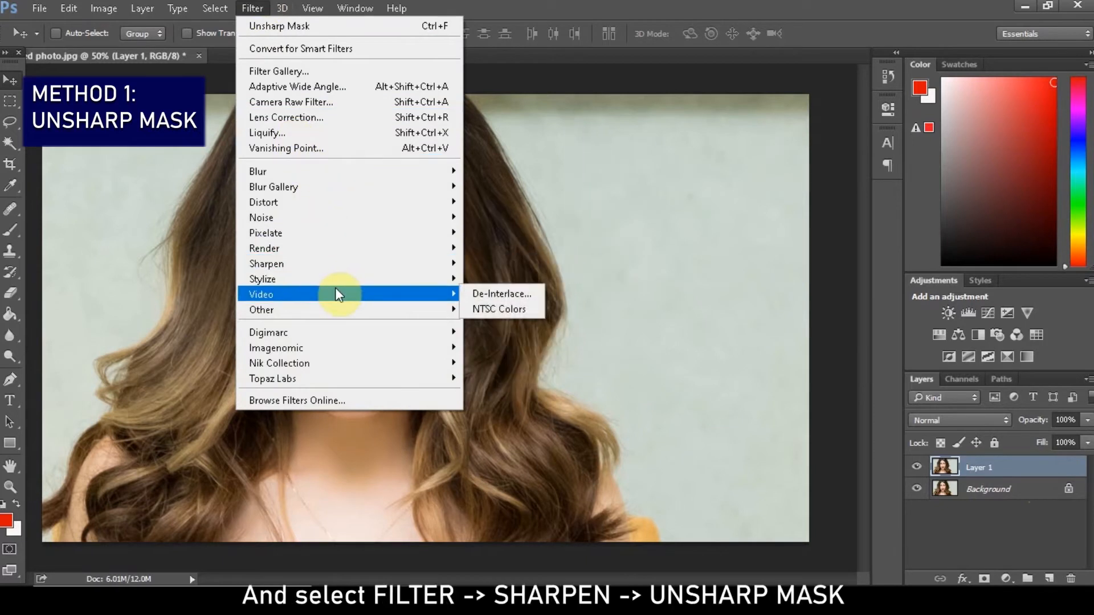
{"action": "mouse_move", "coordinate": [344, 263]}
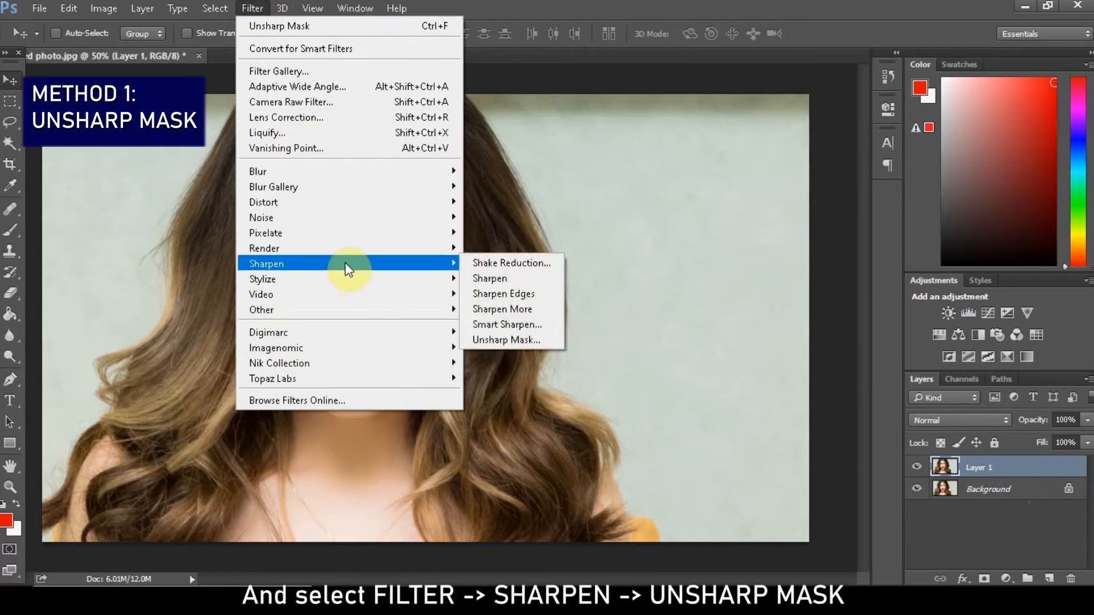
{"action": "left_click", "coordinate": [511, 340]}
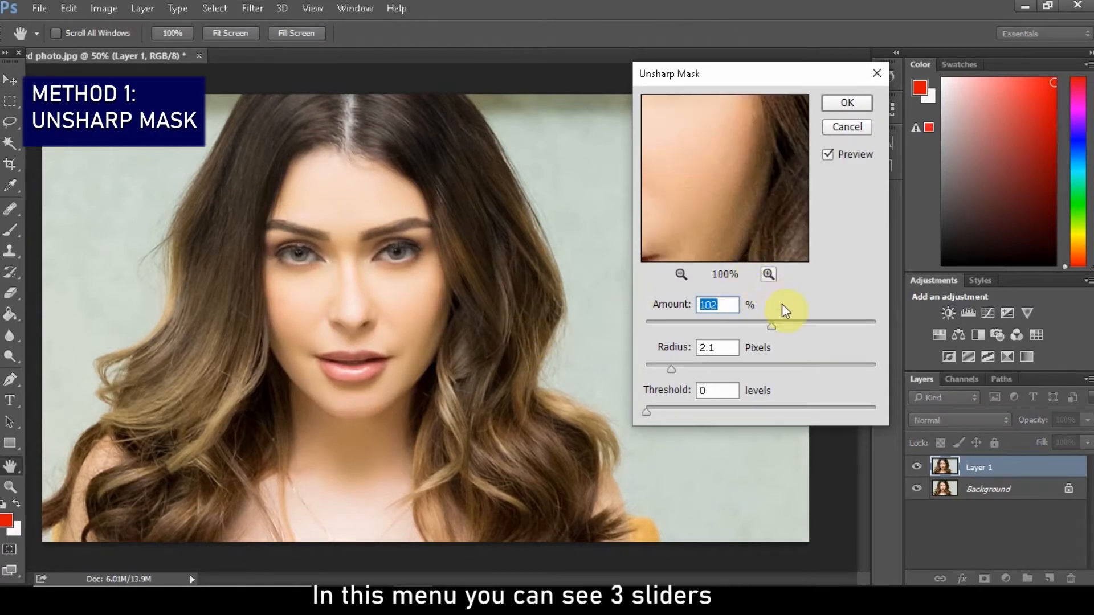
Apply Unsharp Mask at 151% amount and 1.2 pixels radius, checking the eye, and toggle the layer's visibility to compare with the original
{"action": "left_click_drag", "start_coordinate": [799, 76], "coordinate": [783, 17]}
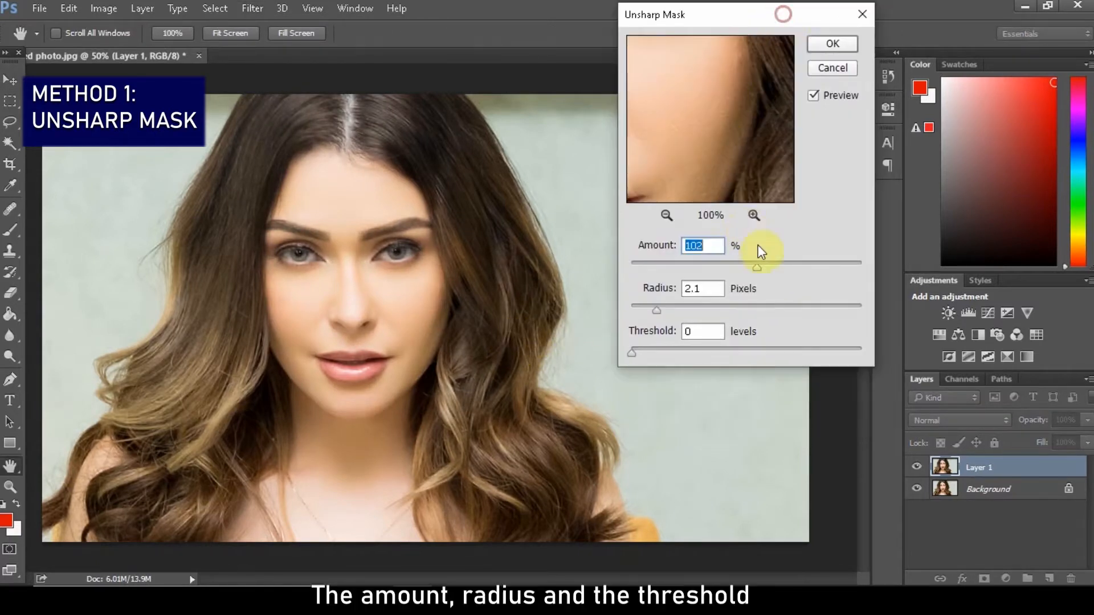
{"action": "left_click_drag", "start_coordinate": [701, 141], "coordinate": [773, 184]}
{"action": "left_click_drag", "start_coordinate": [733, 99], "coordinate": [731, 172]}
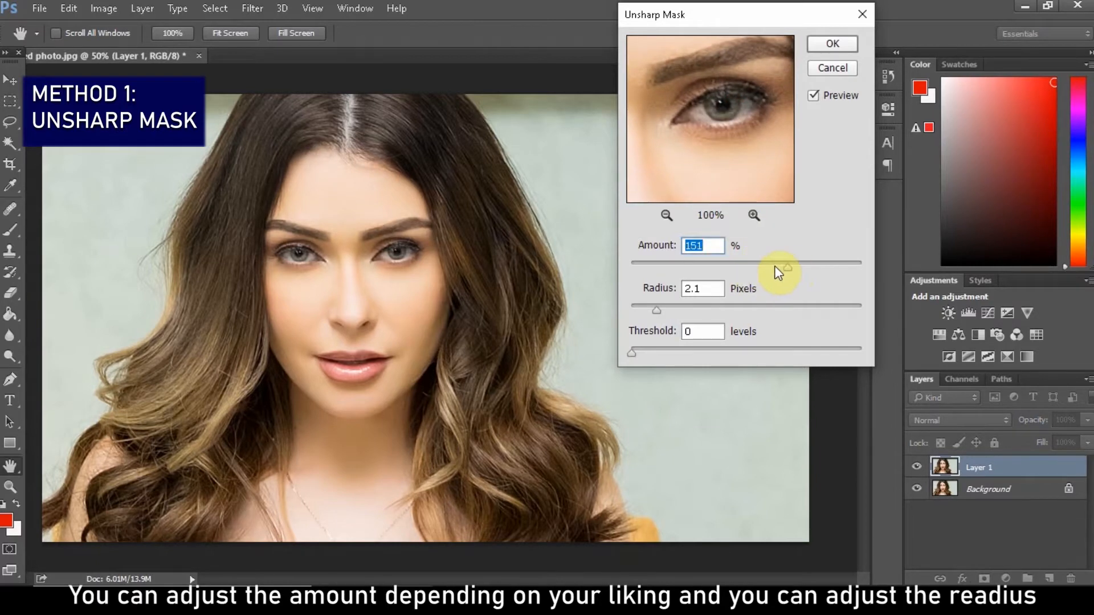
{"action": "left_click_drag", "start_coordinate": [672, 309], "coordinate": [644, 311]}
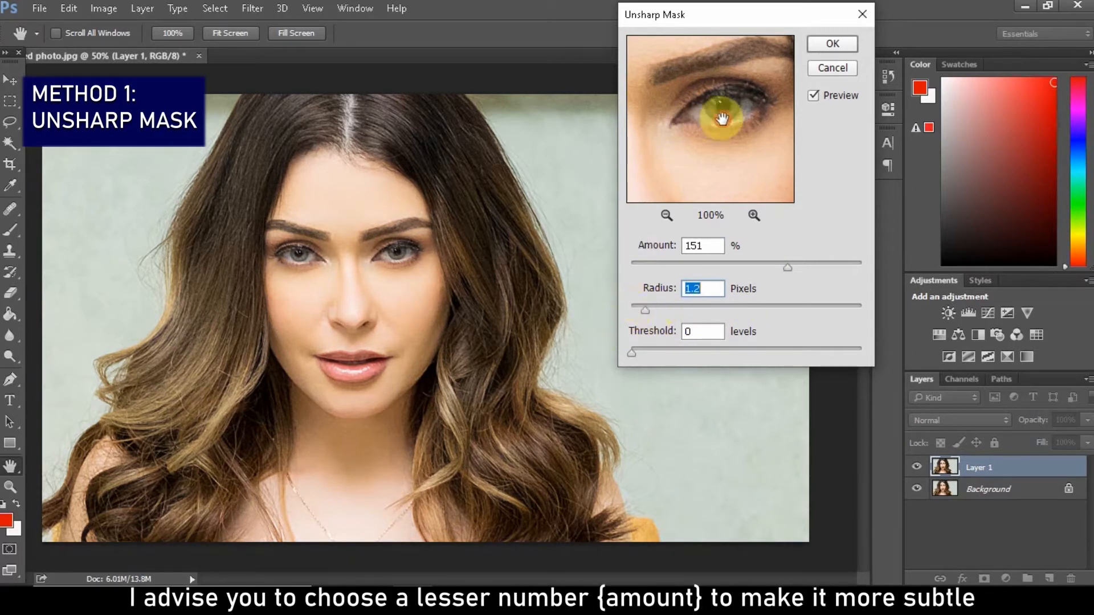
{"action": "left_click_drag", "start_coordinate": [722, 114], "coordinate": [704, 129]}
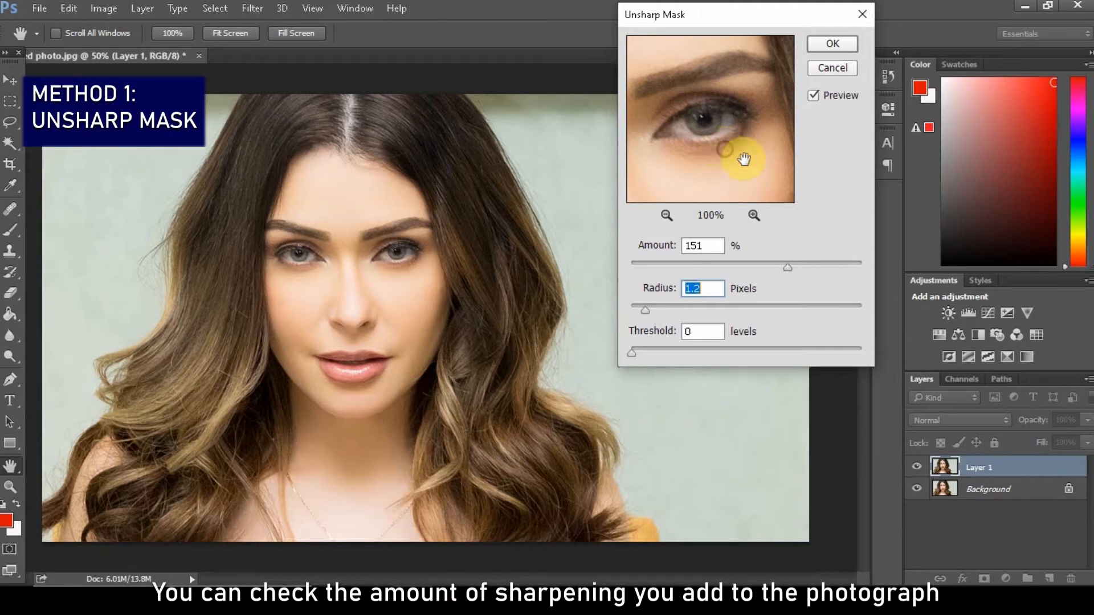
{"action": "left_click_drag", "start_coordinate": [740, 159], "coordinate": [764, 152]}
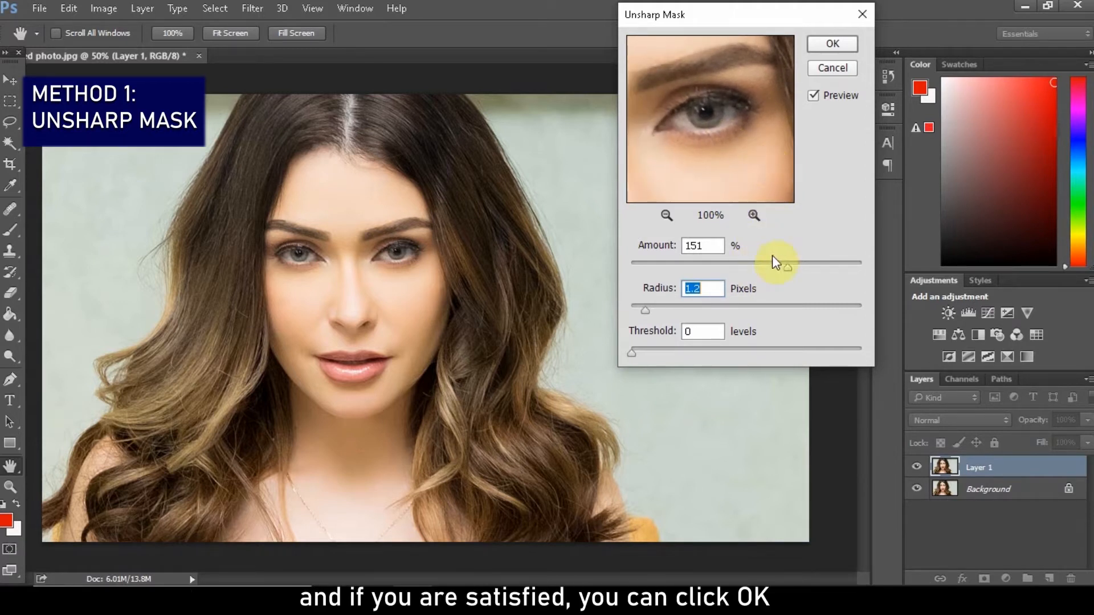
{"action": "left_click", "coordinate": [832, 46]}
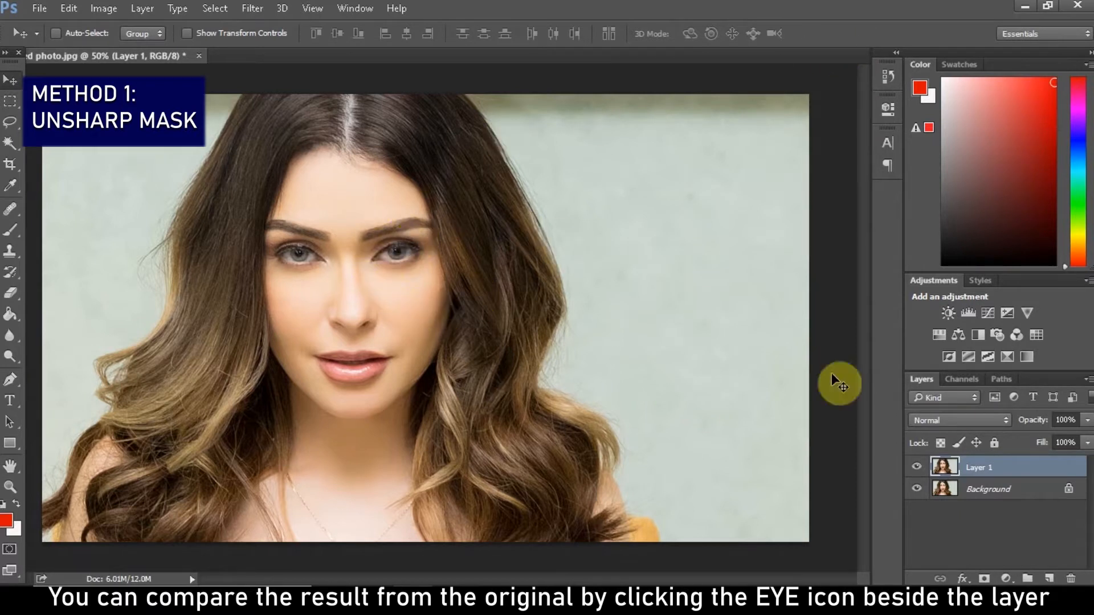
{"action": "left_click", "coordinate": [915, 467]}
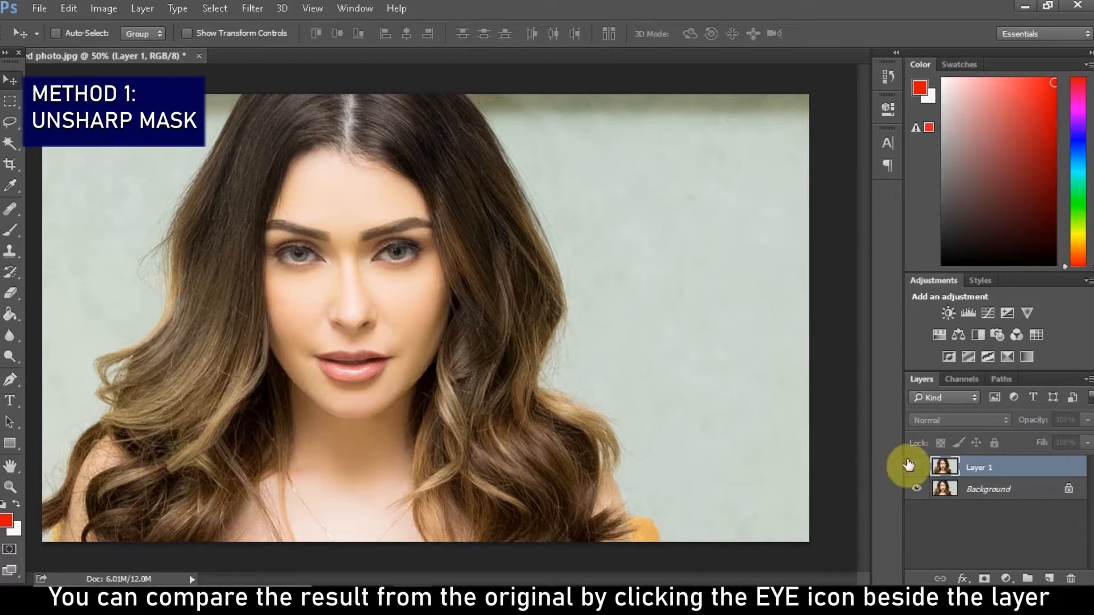
{"action": "left_click", "coordinate": [911, 466]}
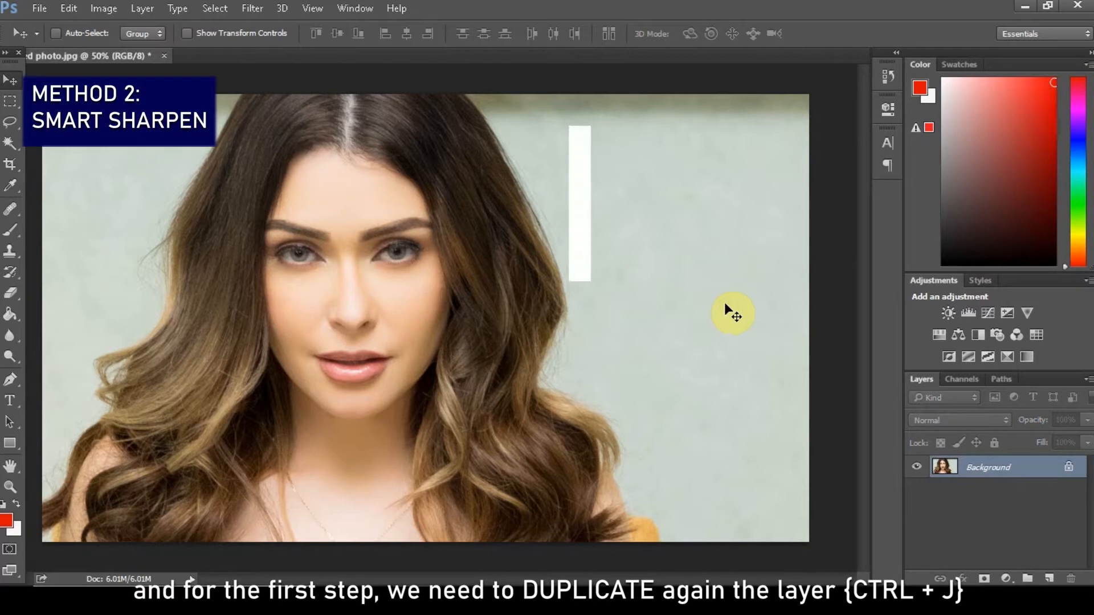
Duplicate the Background layer again and open the Smart Sharpen filter on the copy
{"action": "key", "text": "ctrl+j"}
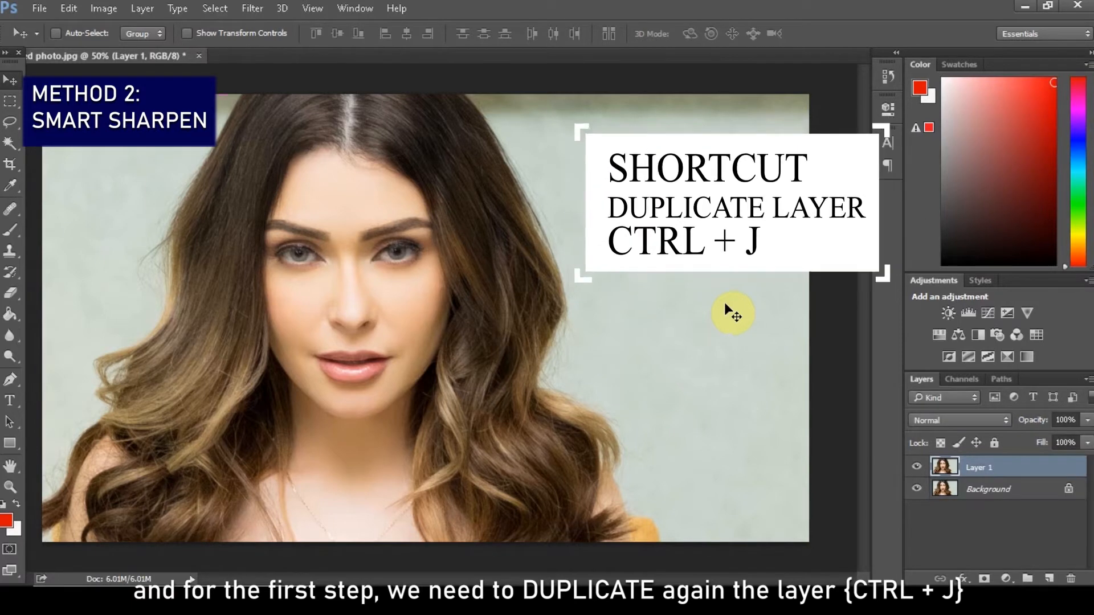
{"action": "left_click", "coordinate": [258, 12]}
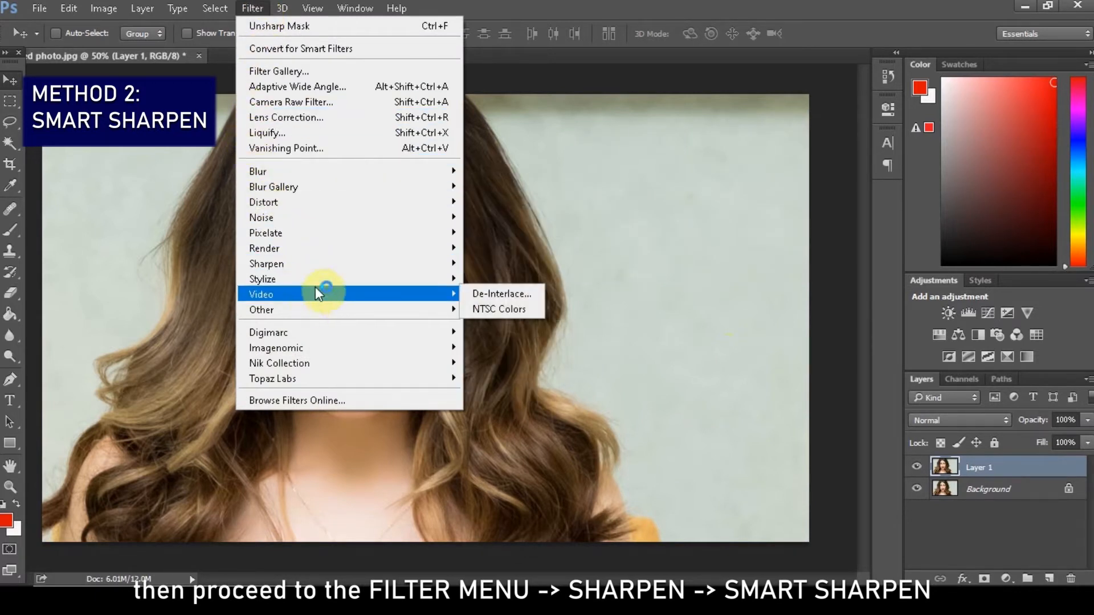
{"action": "mouse_move", "coordinate": [325, 264]}
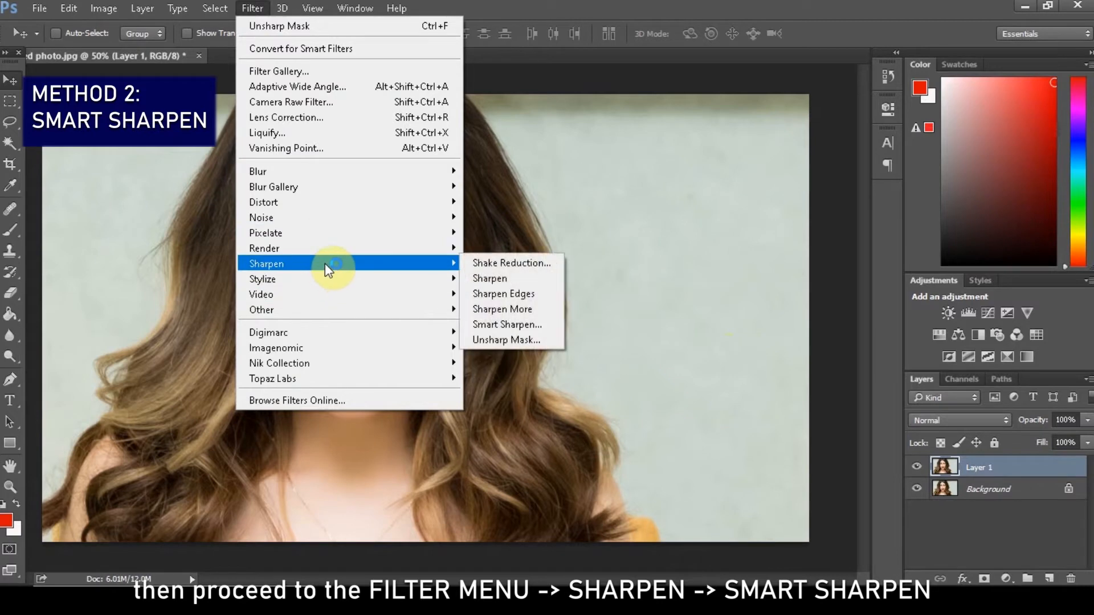
{"action": "left_click", "coordinate": [506, 324]}
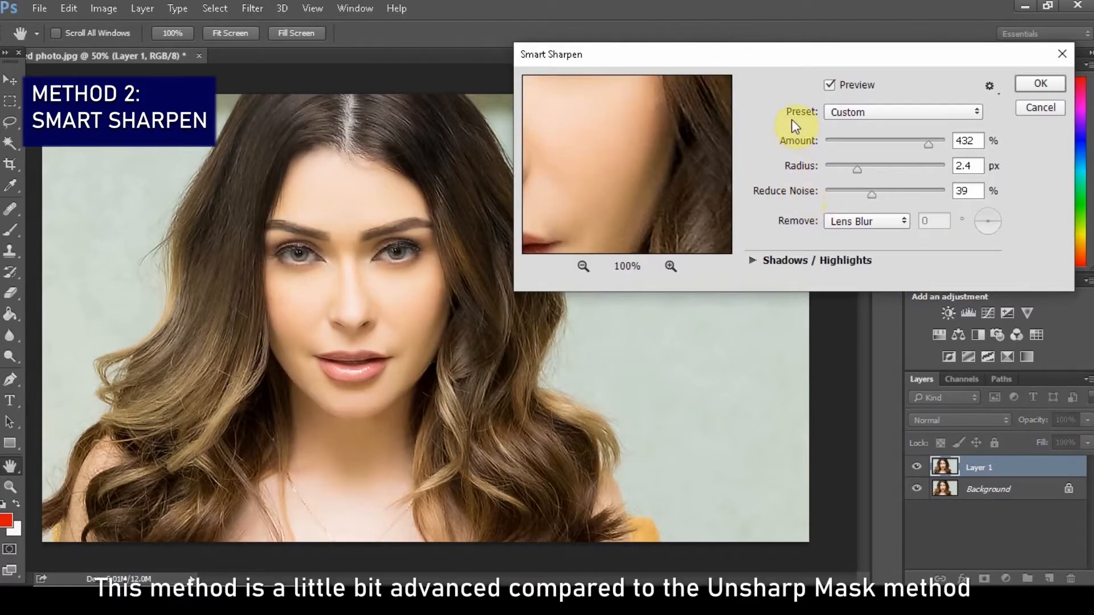
Enlarge the Smart Sharpen preview around the eye and set the amount to 231% and the radius to 3.4 px
{"action": "left_click_drag", "start_coordinate": [837, 59], "coordinate": [827, 79]}
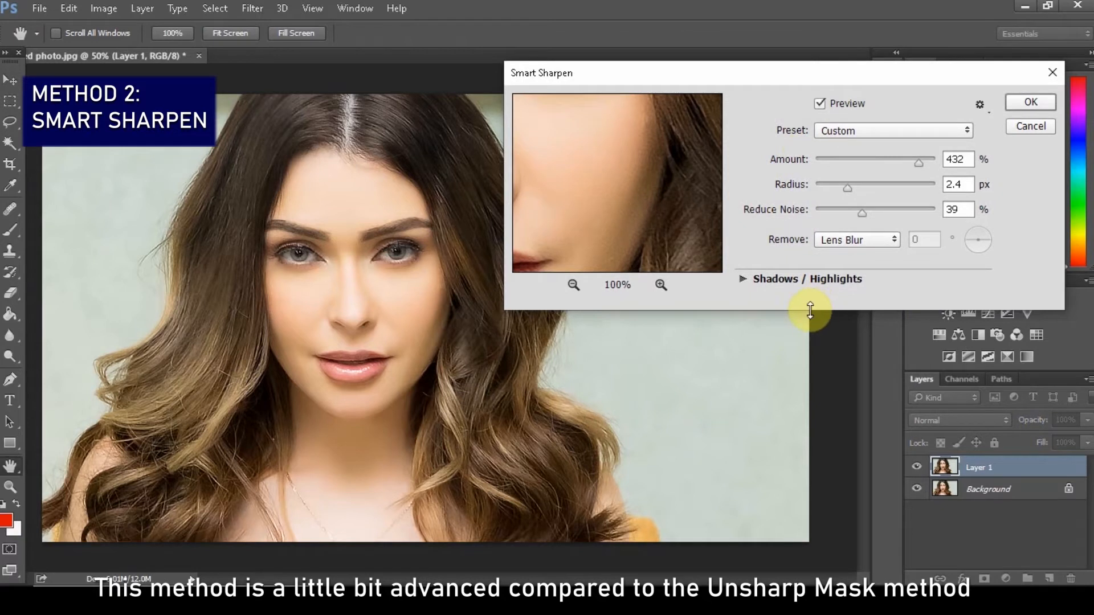
{"action": "left_click_drag", "start_coordinate": [810, 309], "coordinate": [822, 447]}
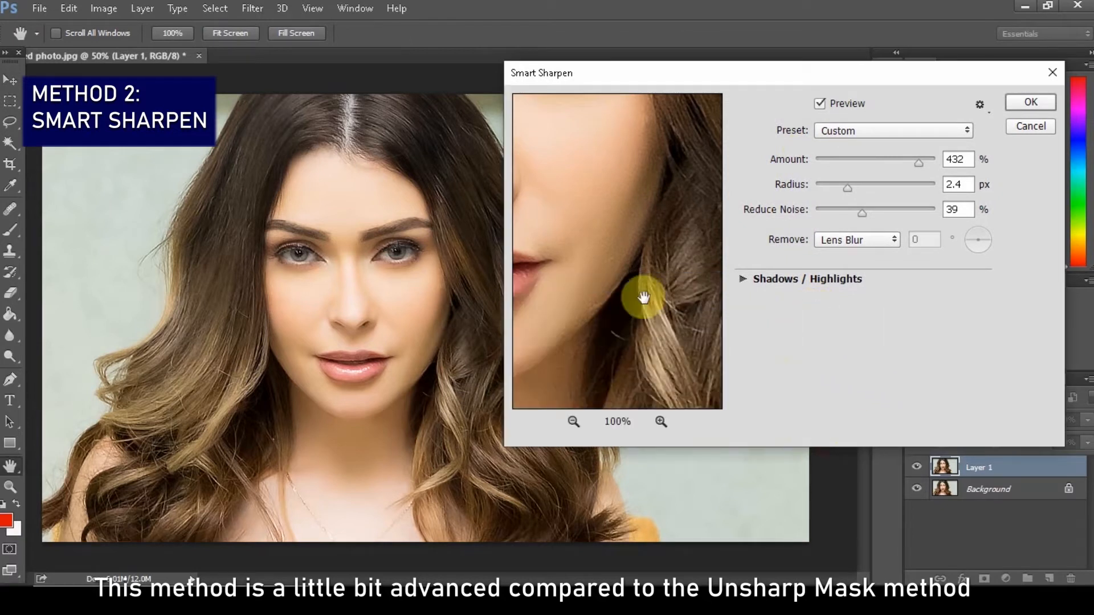
{"action": "left_click_drag", "start_coordinate": [557, 225], "coordinate": [642, 319]}
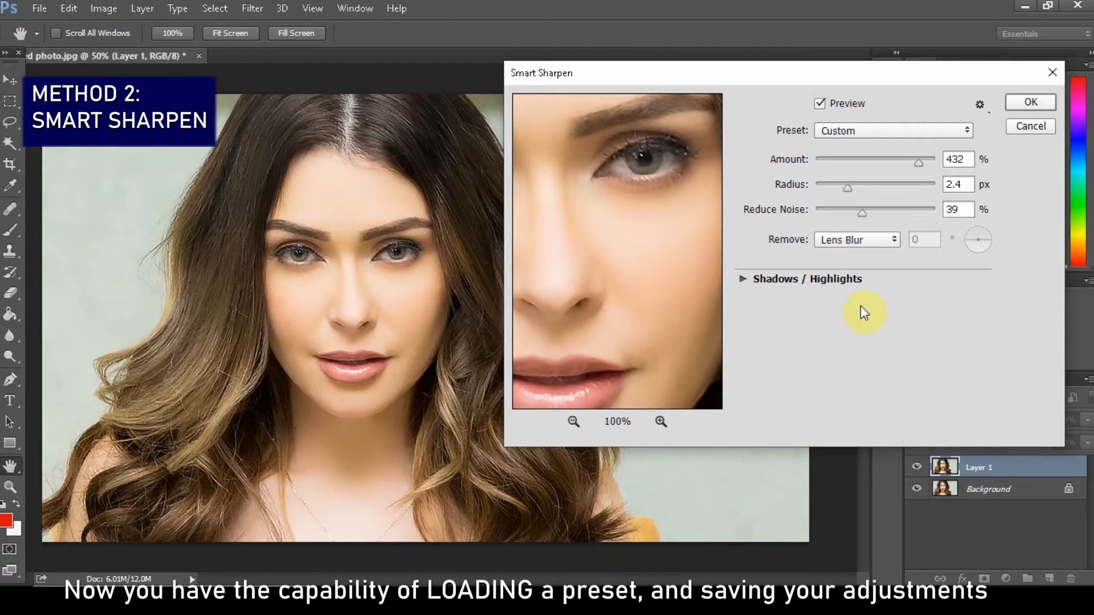
{"action": "left_click", "coordinate": [892, 161]}
{"action": "left_click", "coordinate": [838, 187]}
{"action": "left_click_drag", "start_coordinate": [843, 190], "coordinate": [857, 190]}
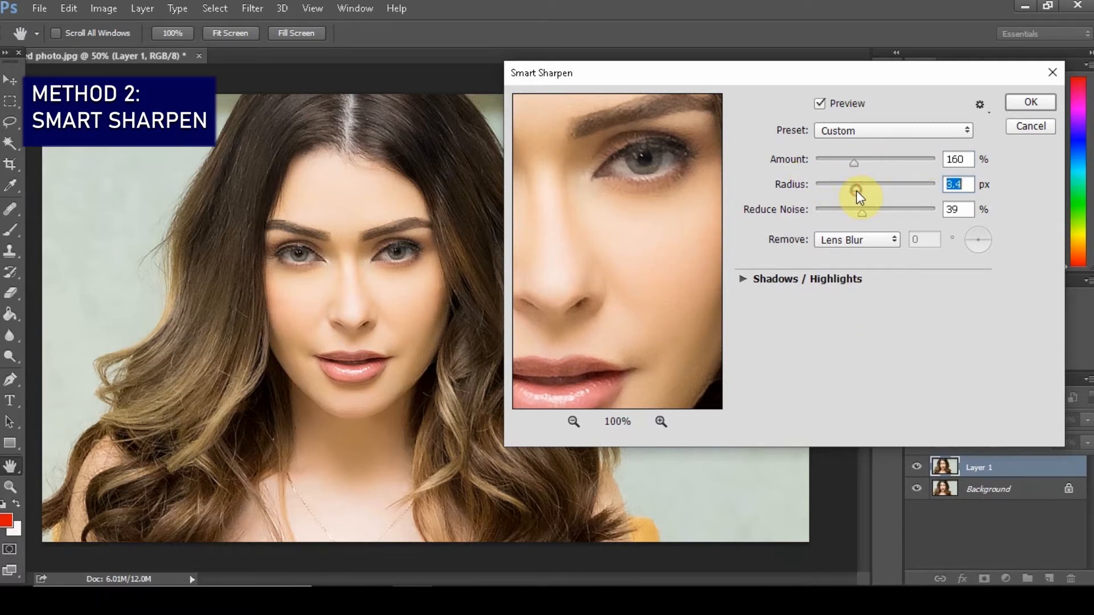
{"action": "left_click", "coordinate": [871, 165]}
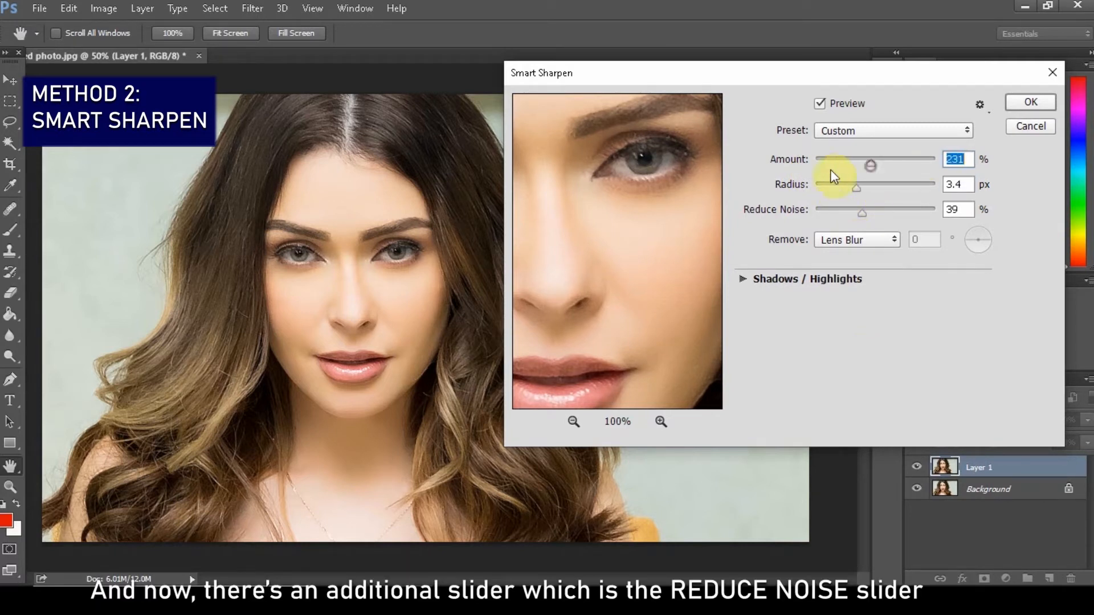
Try different Smart Sharpen noise reduction levels on the eye area and set Reduce Noise to 23%
{"action": "left_click_drag", "start_coordinate": [693, 195], "coordinate": [655, 251]}
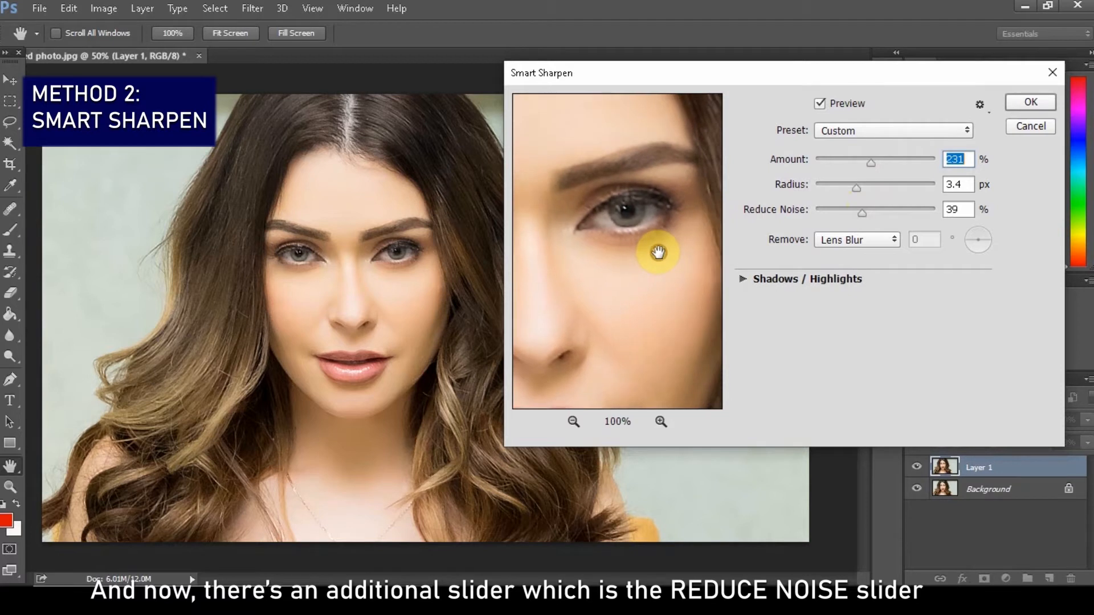
{"action": "left_click_drag", "start_coordinate": [856, 213], "coordinate": [842, 213]}
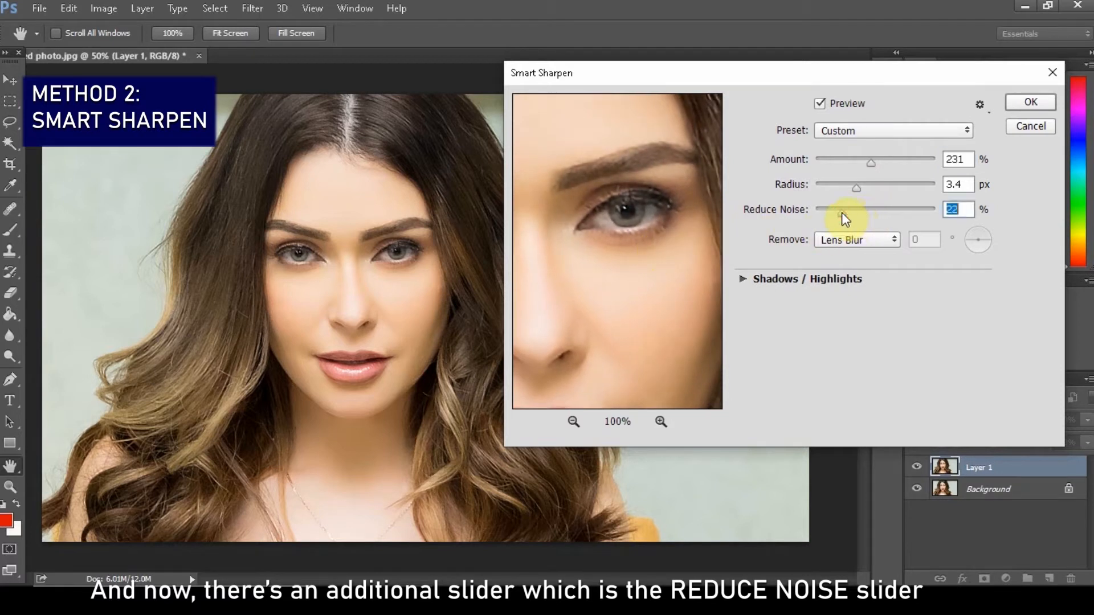
{"action": "left_click", "coordinate": [818, 213]}
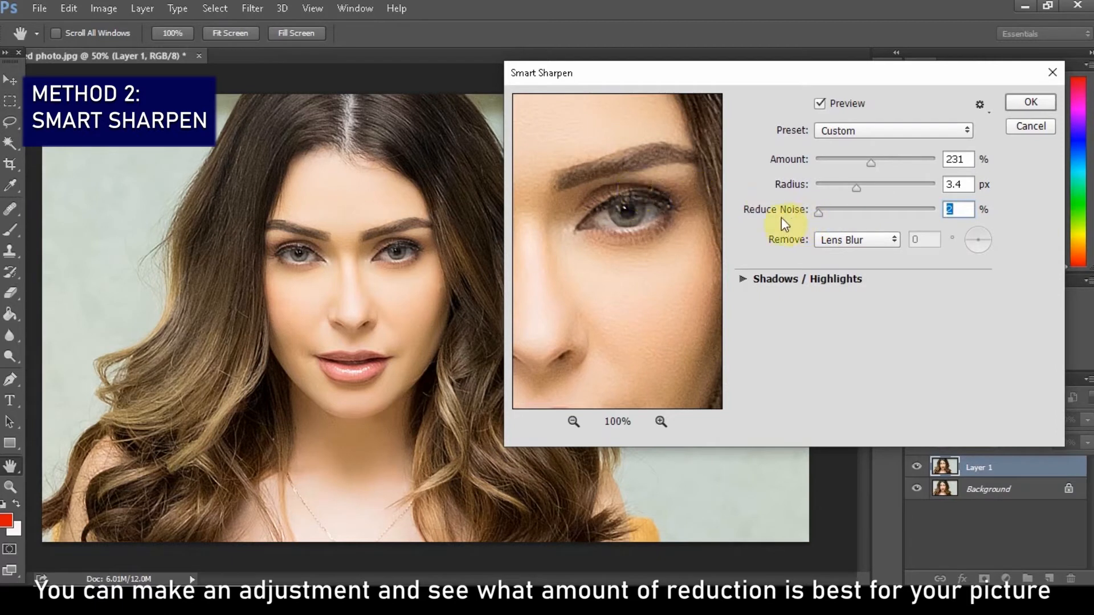
{"action": "left_click", "coordinate": [839, 214]}
{"action": "left_click", "coordinate": [843, 214]}
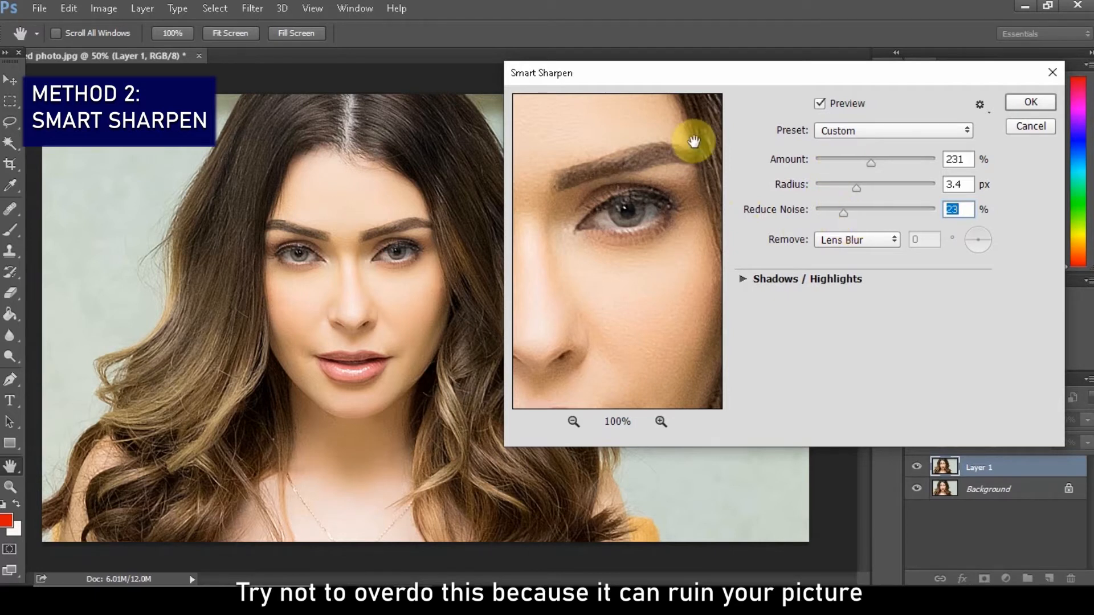
Set the Smart Sharpen amount to 255%, keeping the Custom preset
{"action": "left_click", "coordinate": [880, 163]}
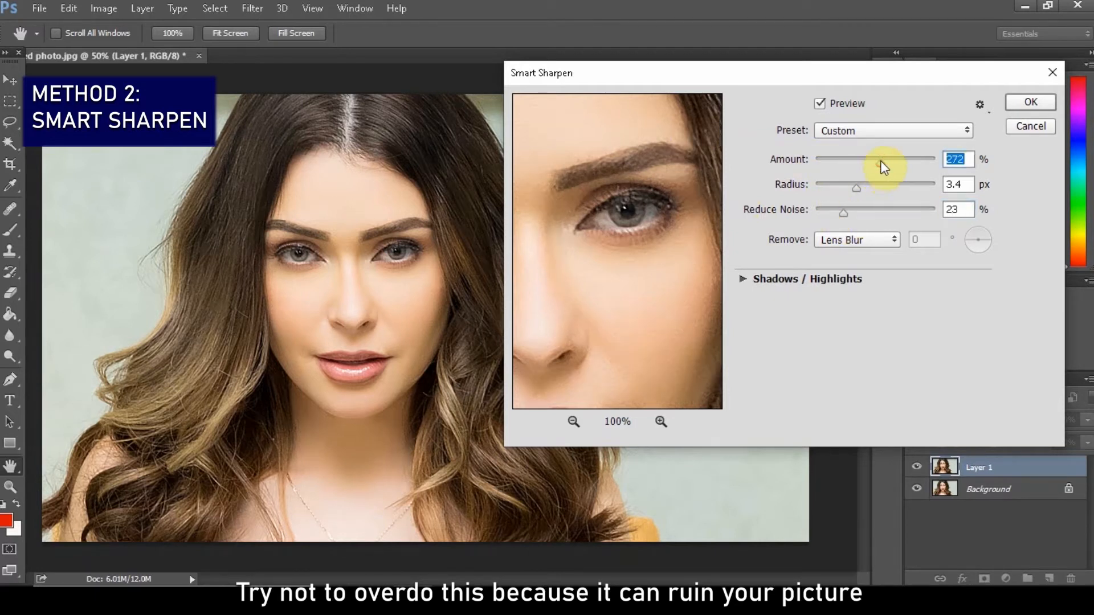
{"action": "left_click", "coordinate": [925, 133]}
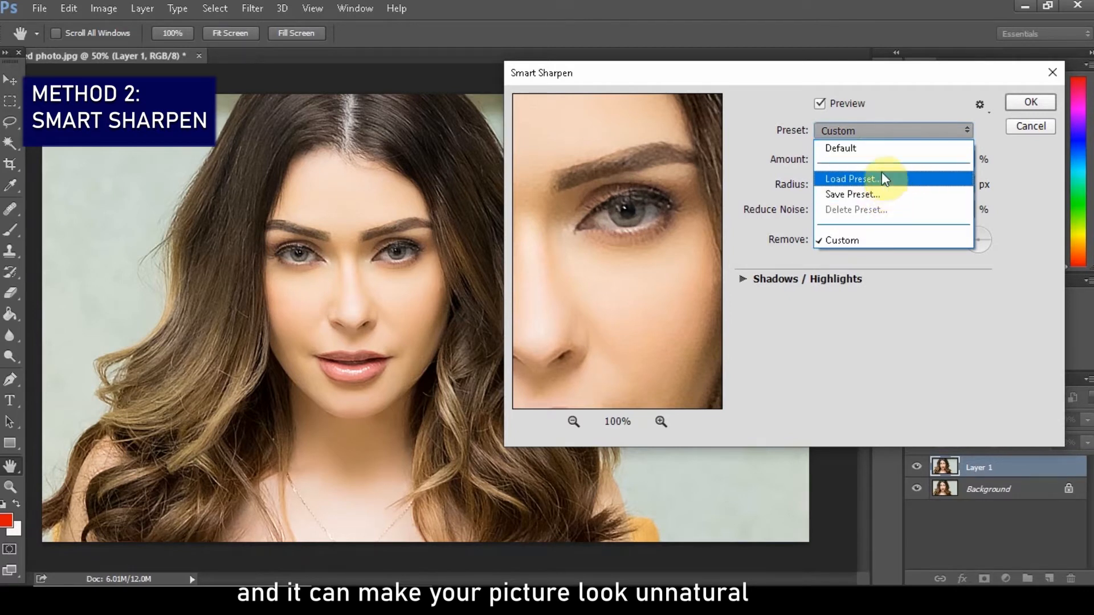
{"action": "left_click", "coordinate": [903, 108]}
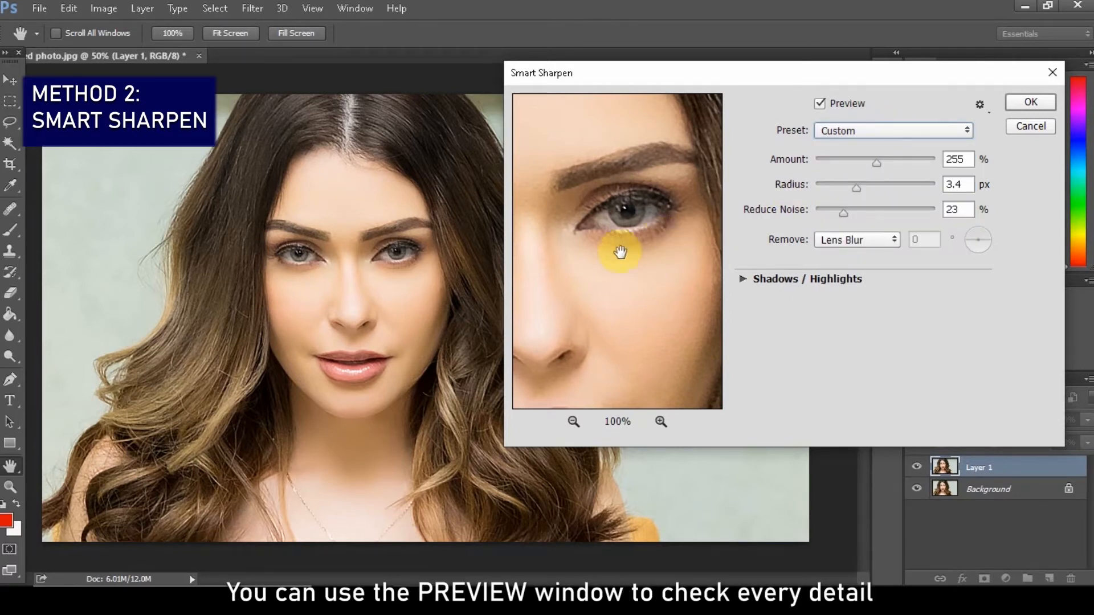
Inspect the face in the Smart Sharpen preview at 67% and apply the filter
{"action": "left_click_drag", "start_coordinate": [616, 254], "coordinate": [650, 217]}
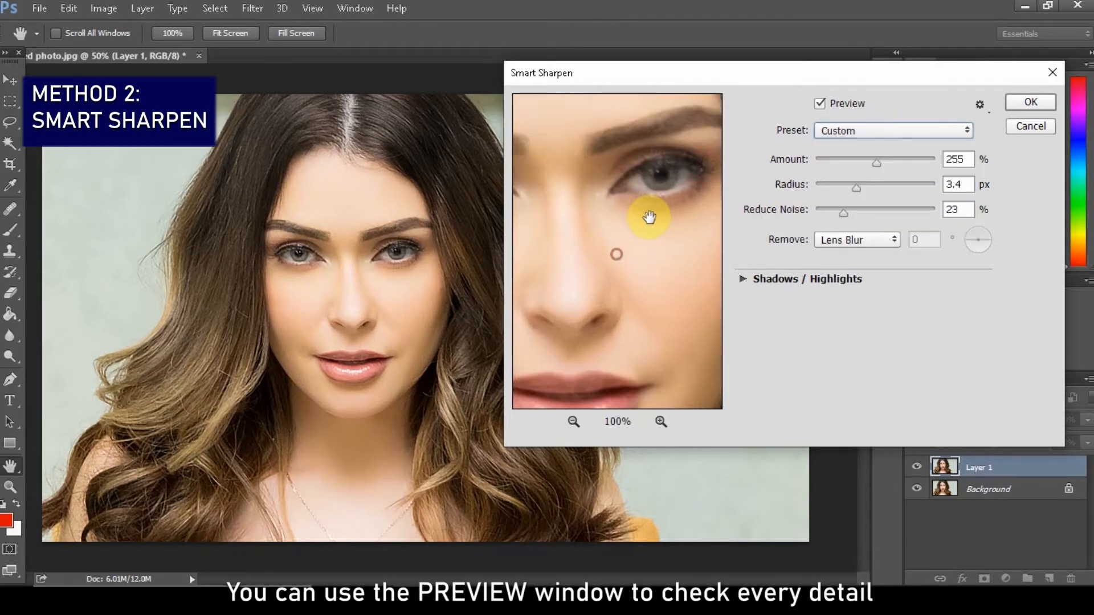
{"action": "left_click", "coordinate": [573, 421]}
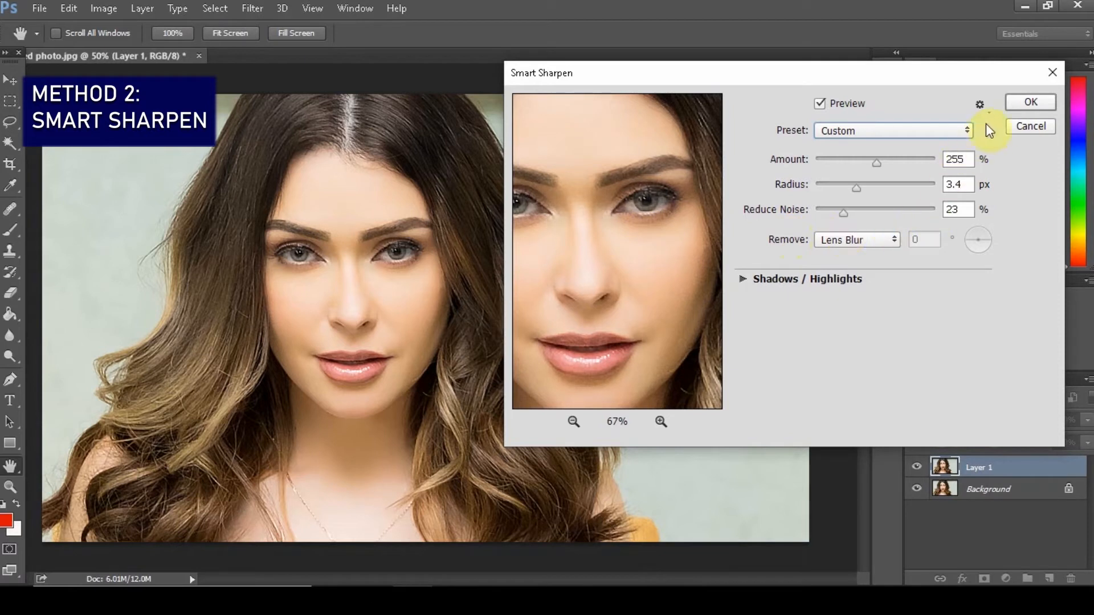
{"action": "left_click", "coordinate": [1014, 105]}
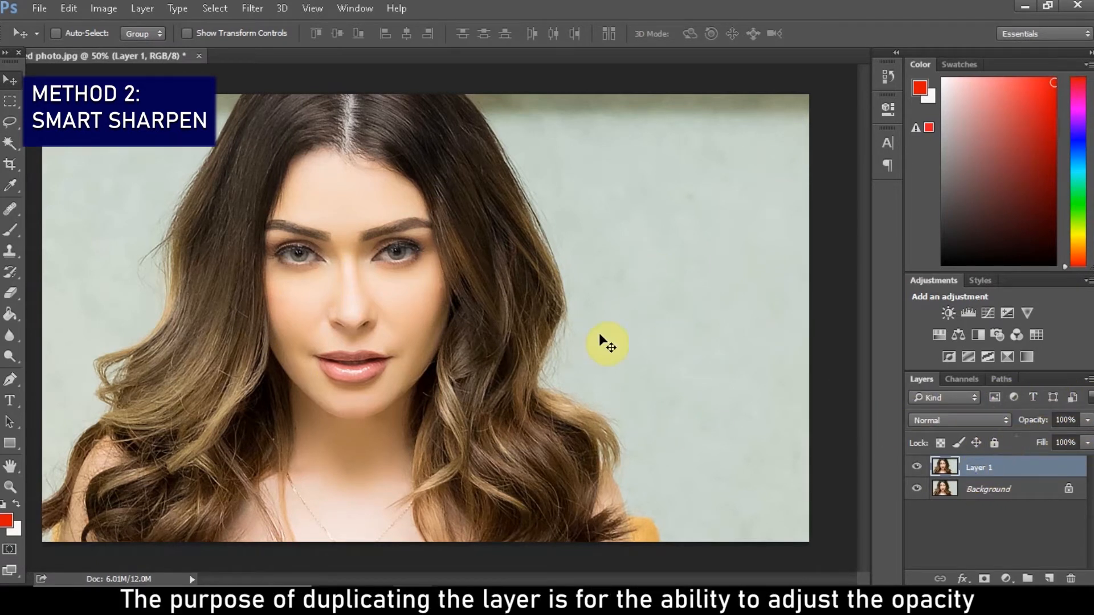
Reduce the sharpened layer's opacity to 63% and toggle its visibility to compare before and after
{"action": "left_click", "coordinate": [1087, 422]}
{"action": "left_click_drag", "start_coordinate": [1086, 427], "coordinate": [1030, 439]}
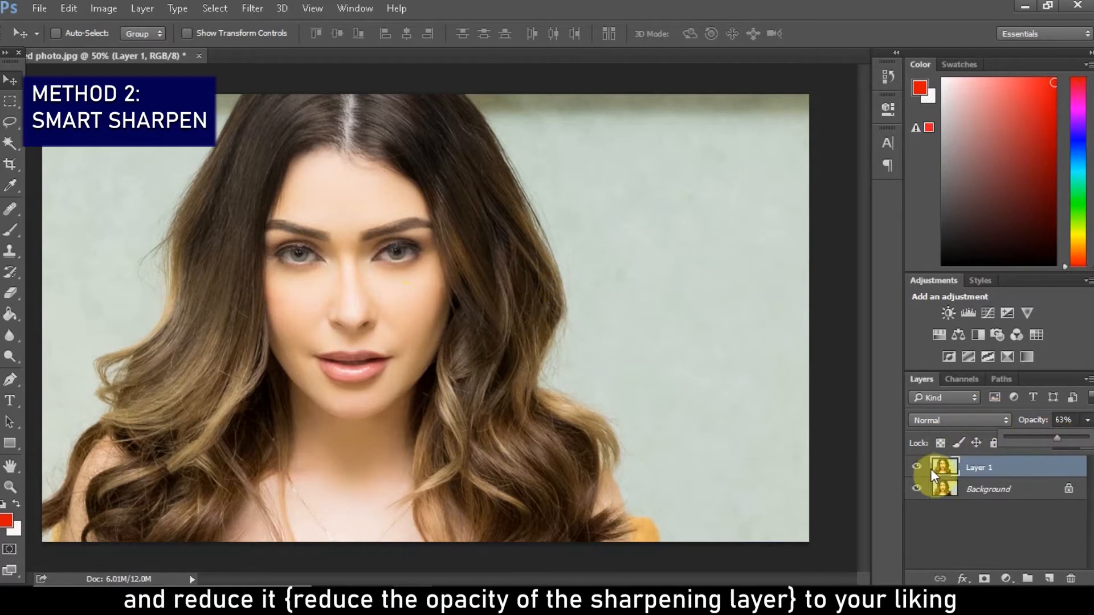
{"action": "left_click", "coordinate": [916, 468]}
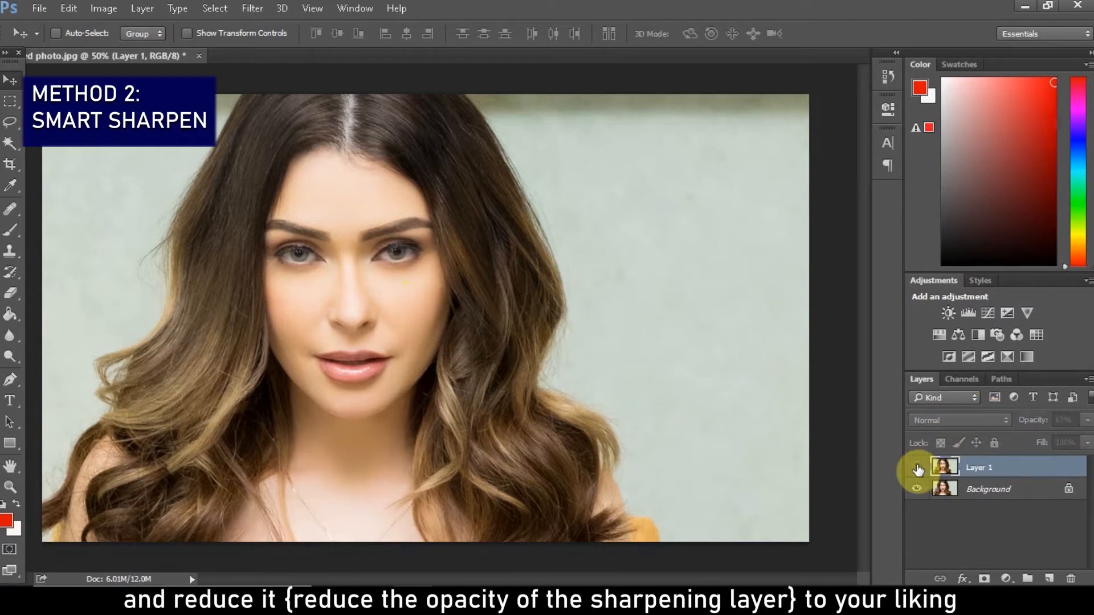
{"action": "left_click", "coordinate": [917, 467]}
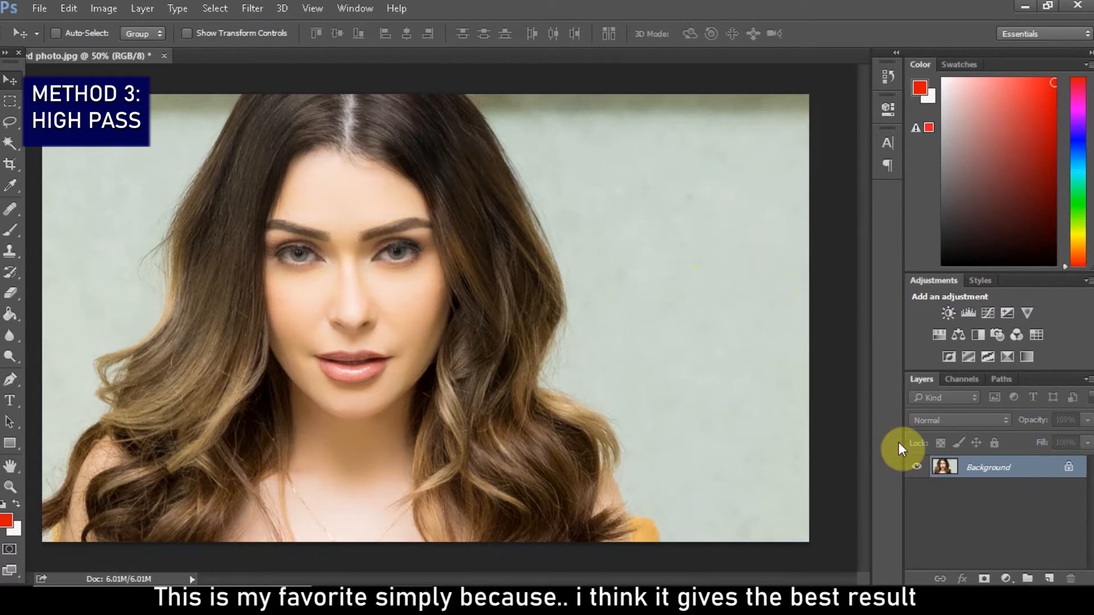
Duplicate the Background layer and open the High Pass filter on the copy
{"action": "key", "text": "ctrl+j"}
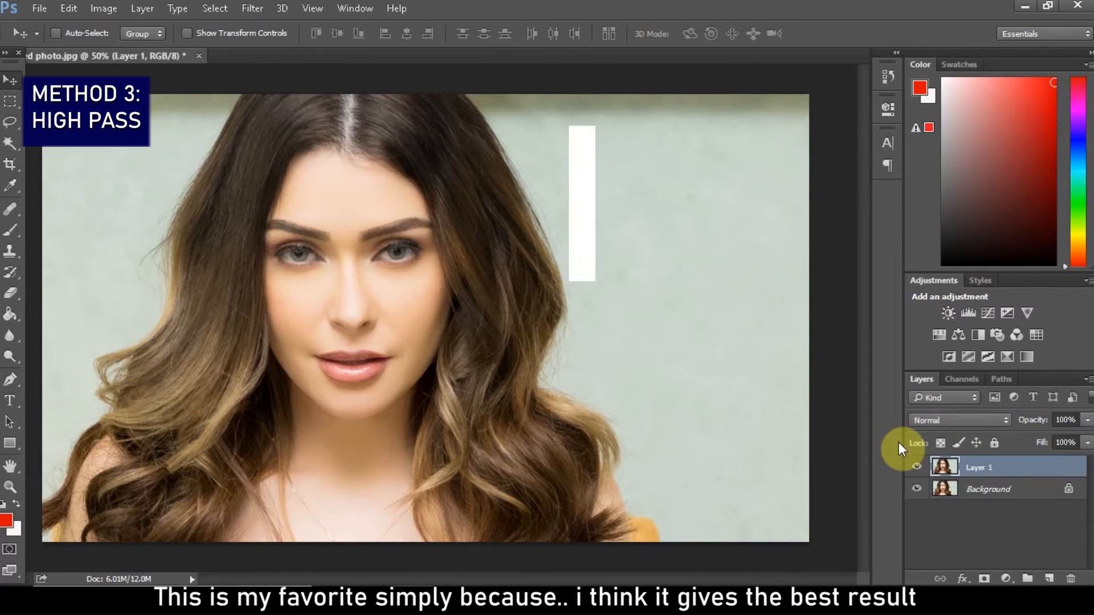
{"action": "left_click", "coordinate": [251, 9]}
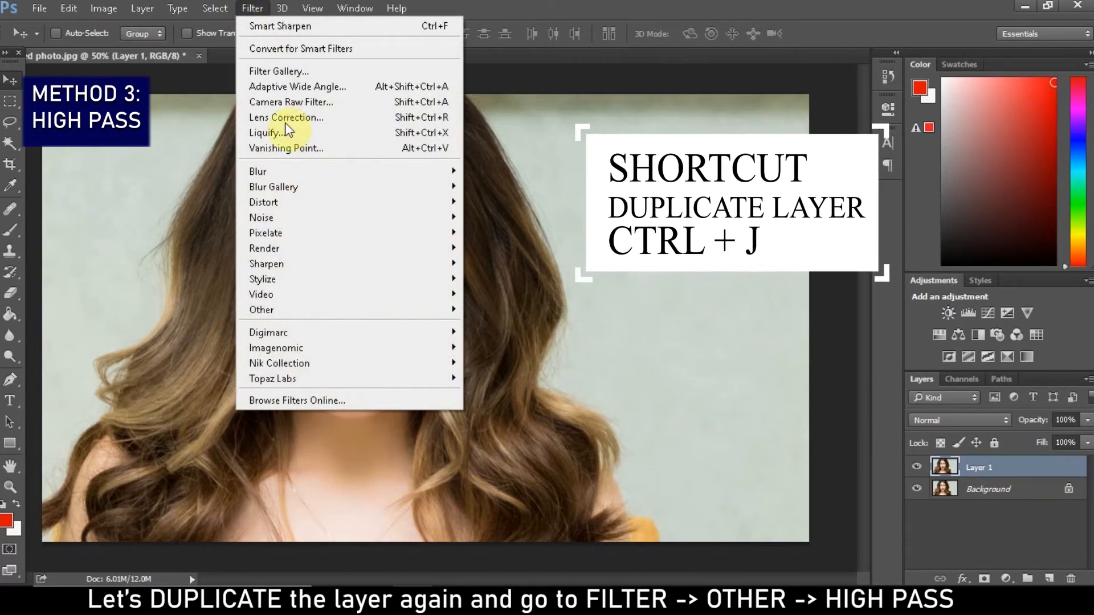
{"action": "mouse_move", "coordinate": [308, 320]}
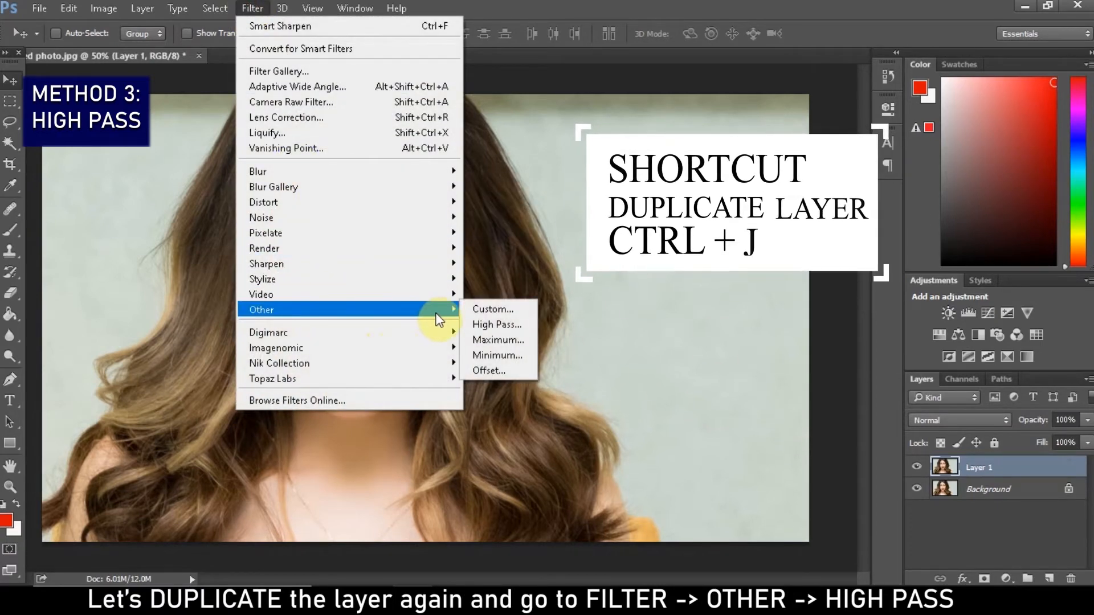
{"action": "left_click", "coordinate": [492, 322]}
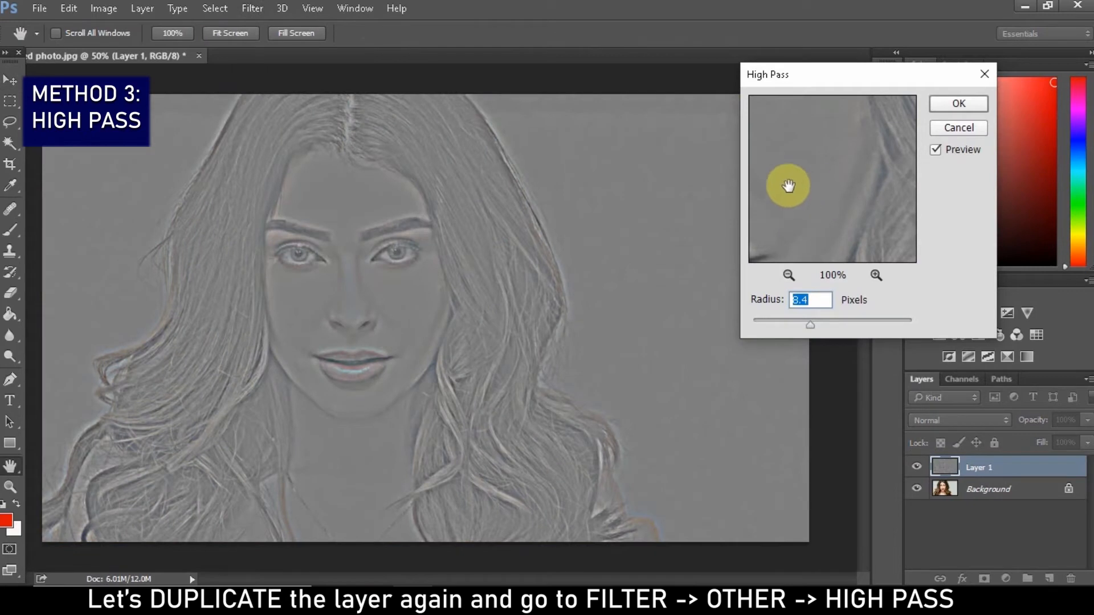
Show the face at 50% in the High Pass preview and apply the filter with a radius of 4.8 pixels
{"action": "left_click_drag", "start_coordinate": [879, 80], "coordinate": [849, 110]}
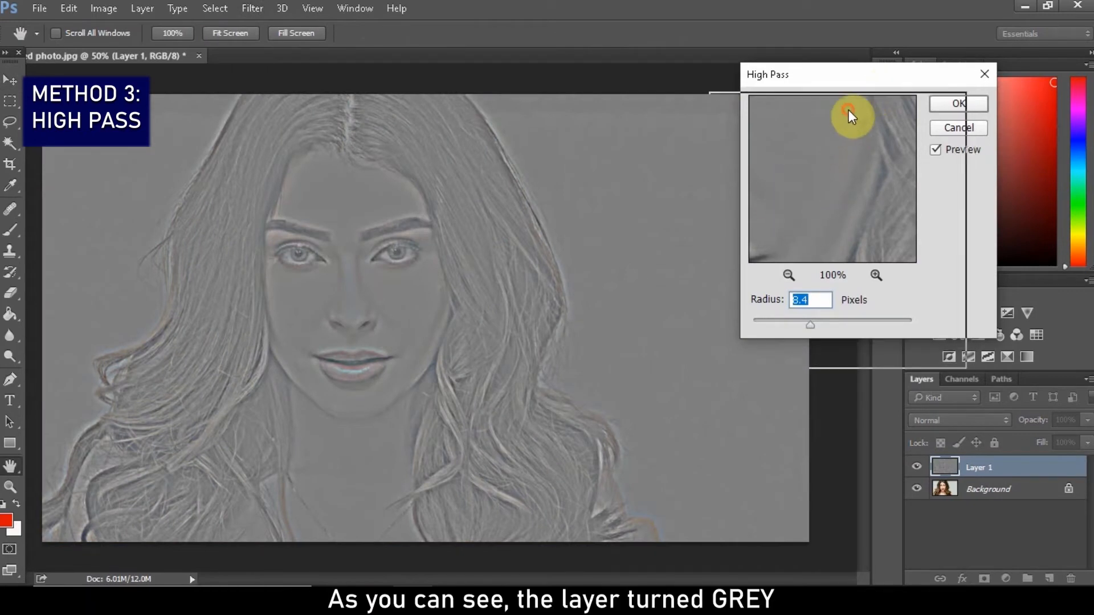
{"action": "left_click", "coordinate": [758, 305]}
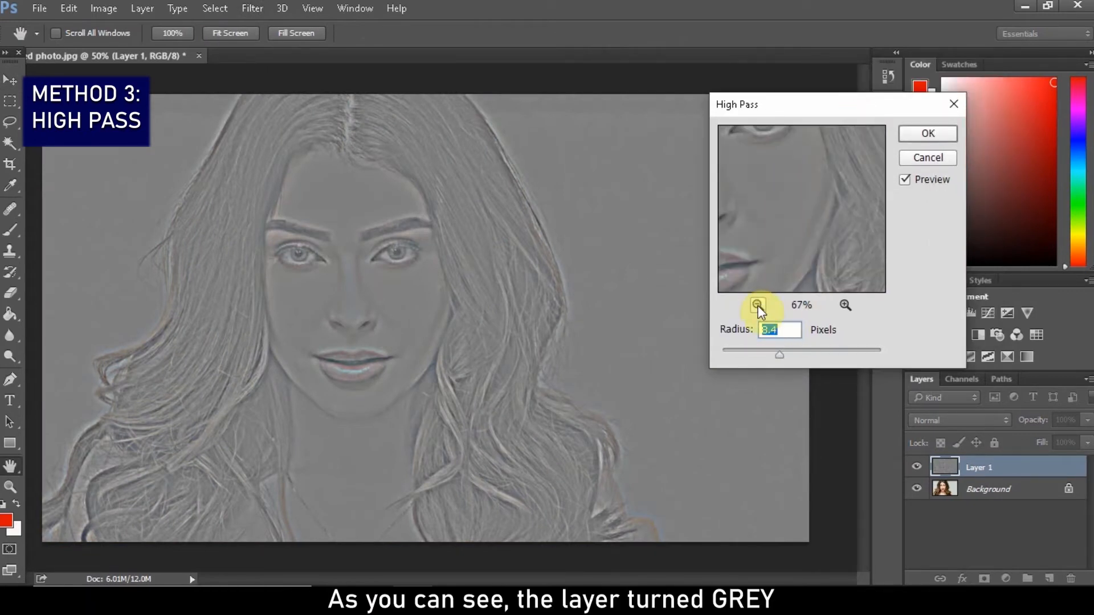
{"action": "left_click", "coordinate": [758, 306]}
{"action": "left_click_drag", "start_coordinate": [760, 236], "coordinate": [847, 248]}
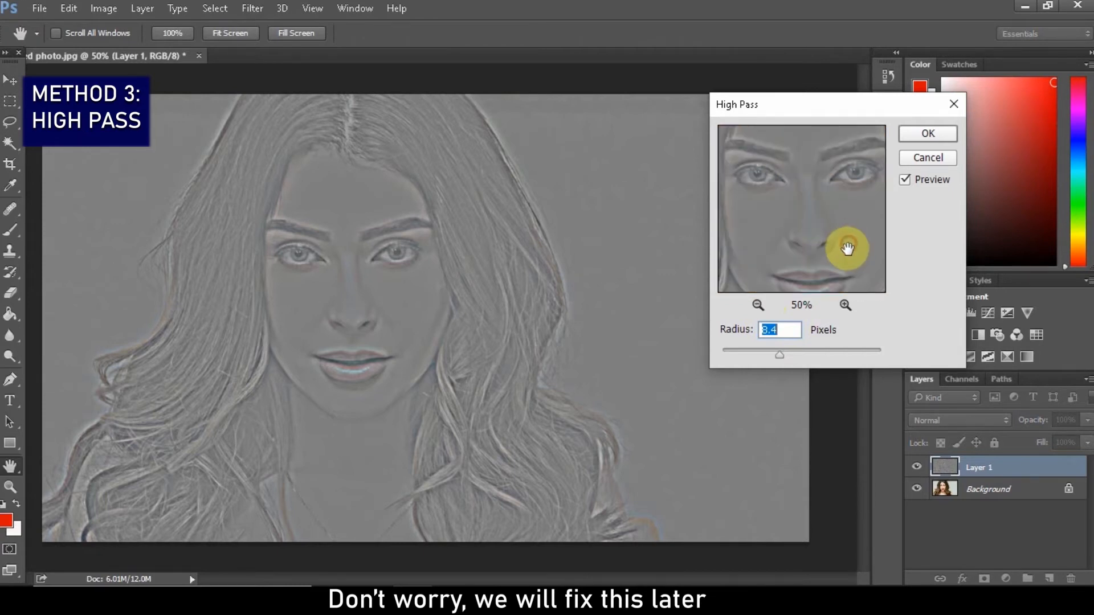
{"action": "left_click", "coordinate": [758, 352]}
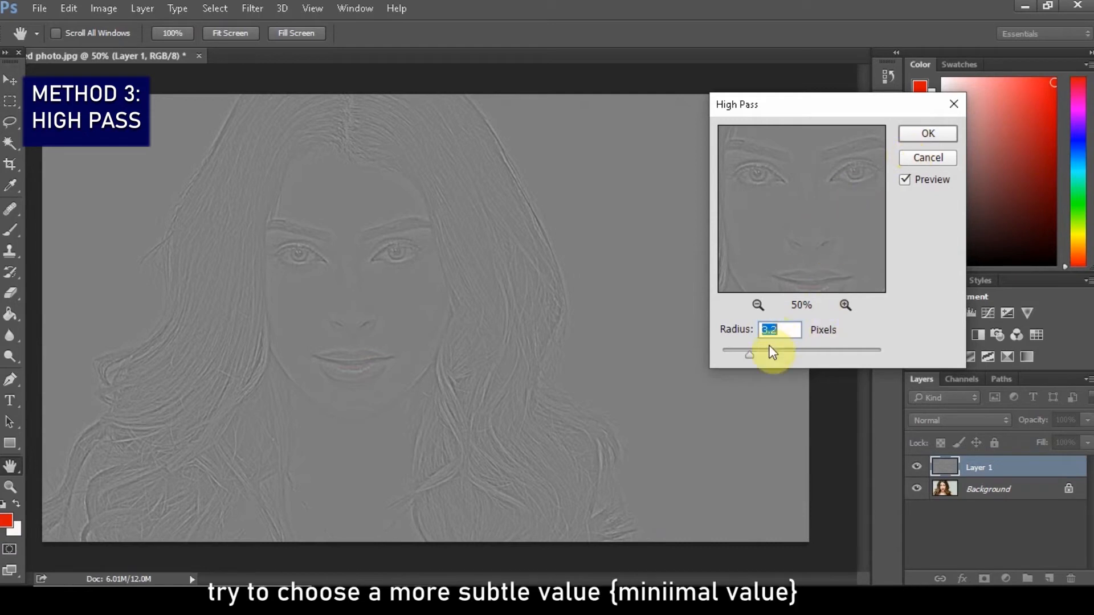
{"action": "left_click_drag", "start_coordinate": [755, 352], "coordinate": [757, 351]}
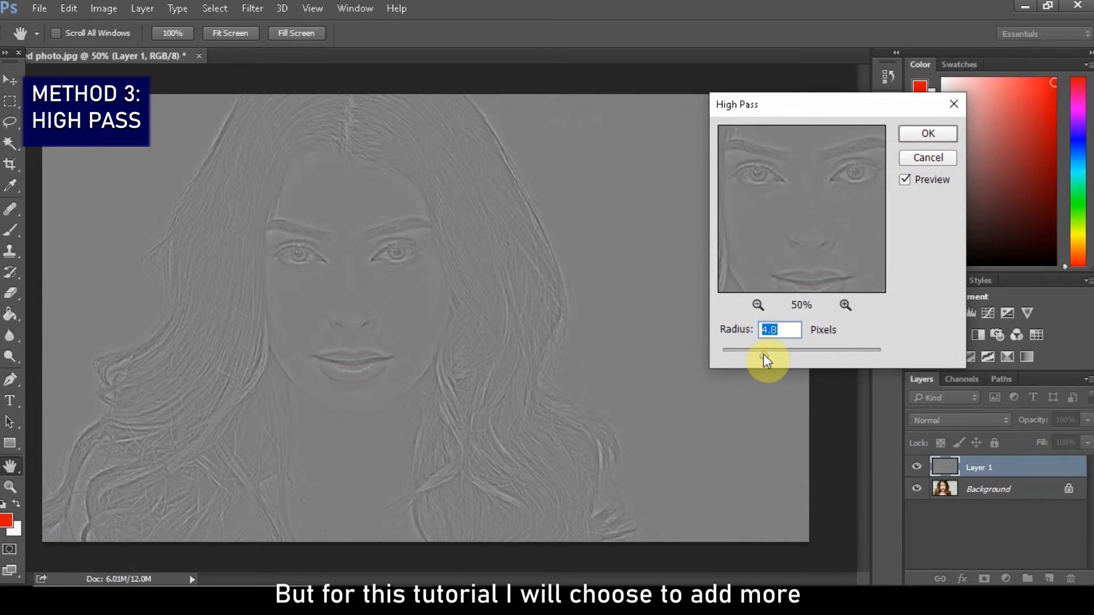
{"action": "left_click", "coordinate": [916, 131]}
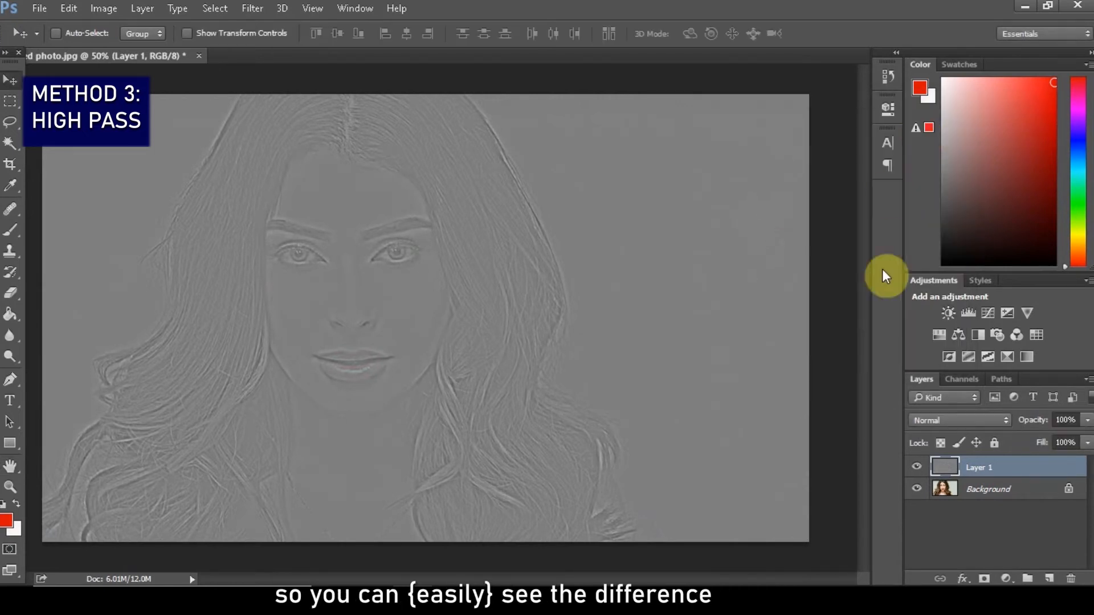
Try the Soft Light and Hard Light blend modes on the High Pass layer, comparing Soft Light with the original
{"action": "left_click", "coordinate": [996, 421]}
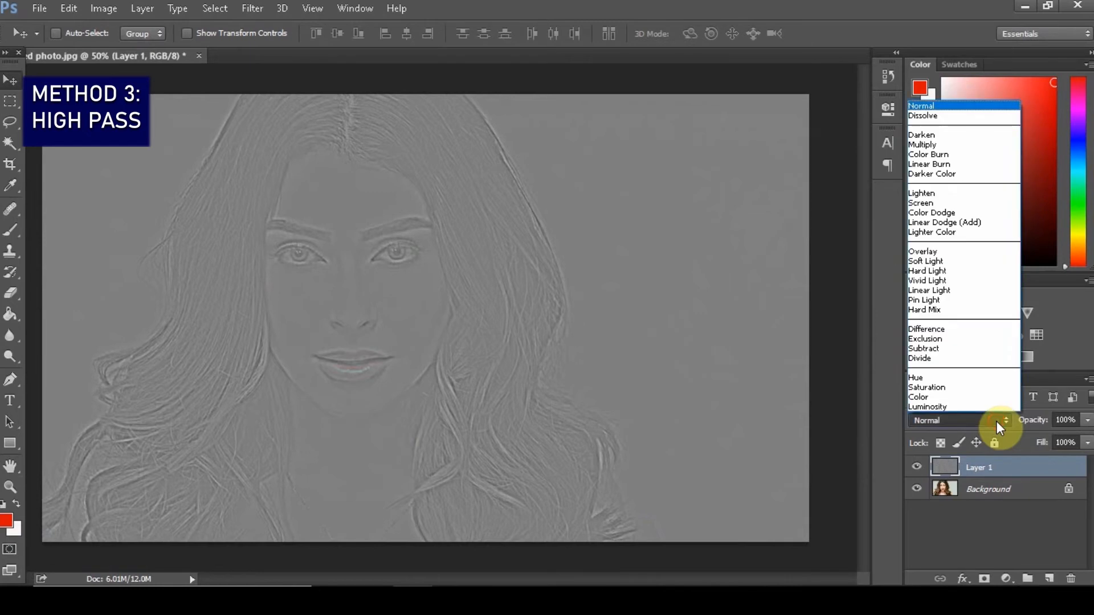
{"action": "left_click", "coordinate": [938, 262]}
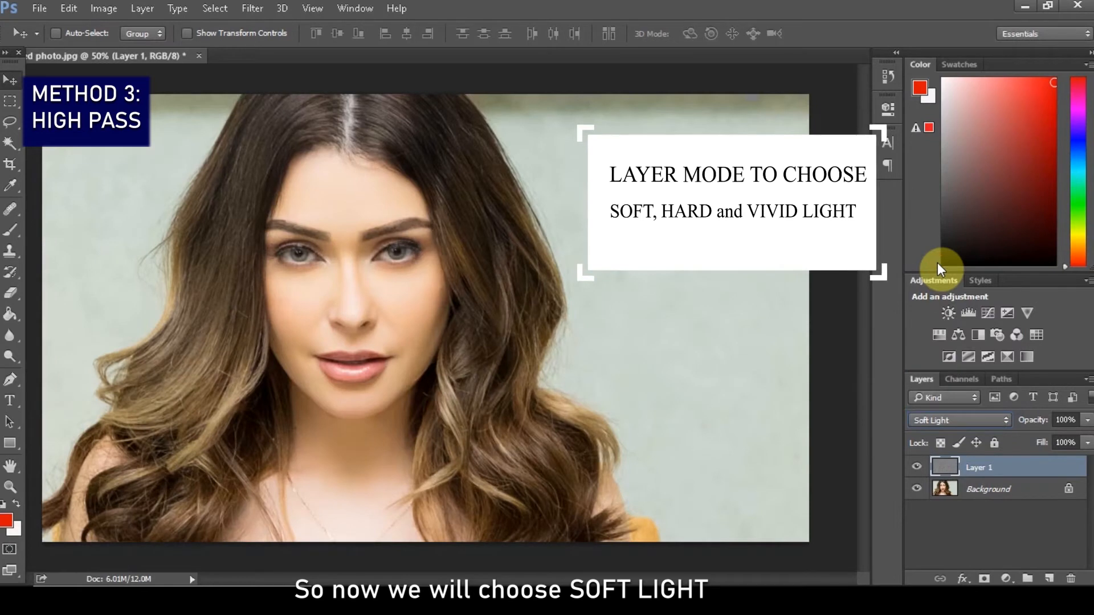
{"action": "left_click", "coordinate": [915, 468]}
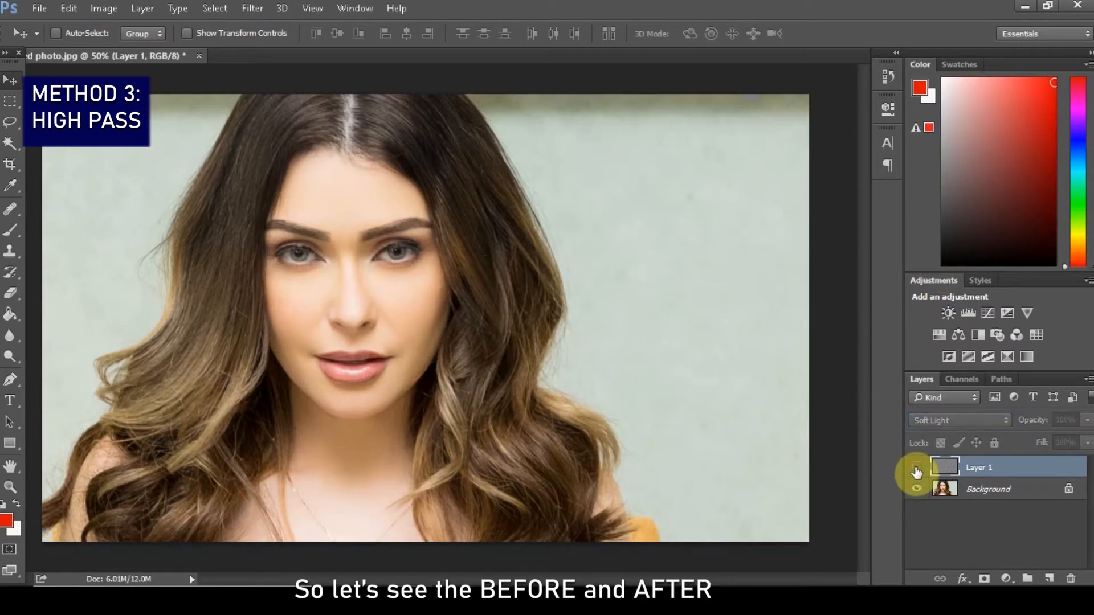
{"action": "left_click", "coordinate": [916, 469]}
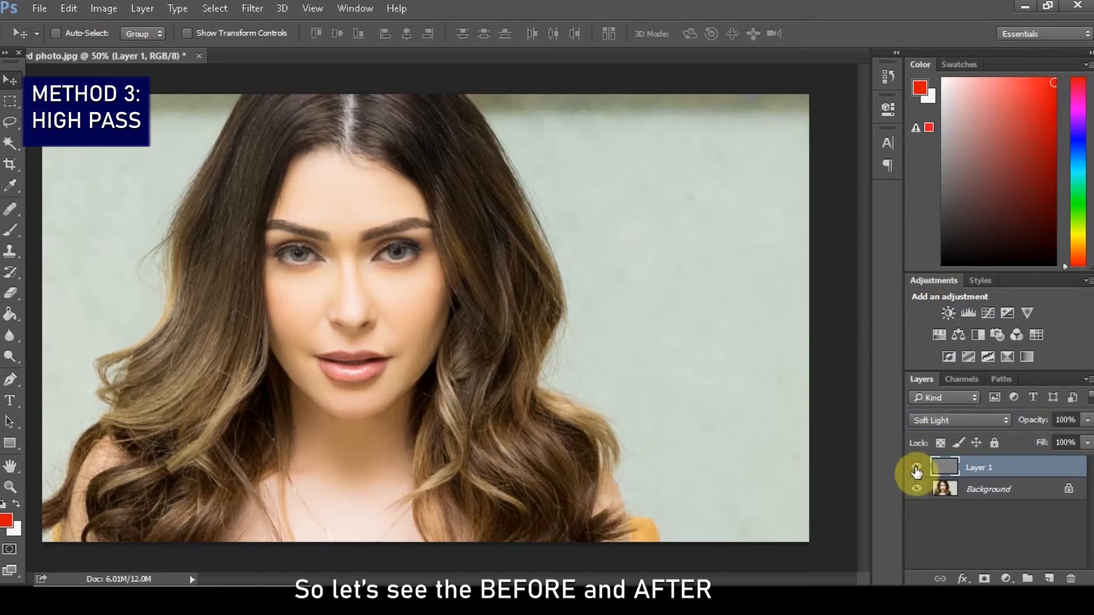
{"action": "left_click", "coordinate": [986, 420]}
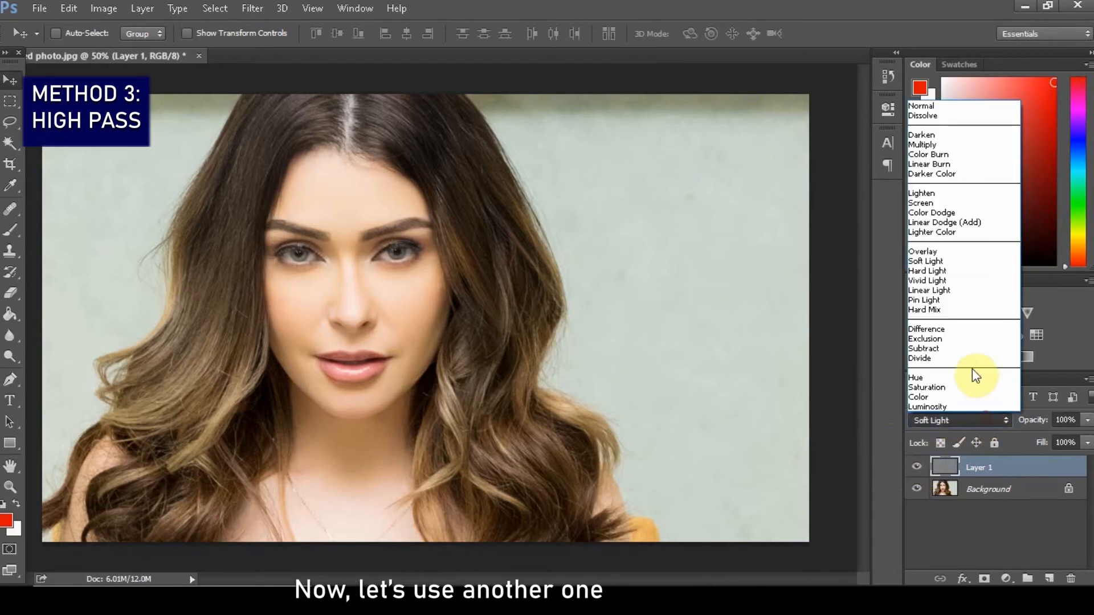
{"action": "left_click", "coordinate": [946, 272]}
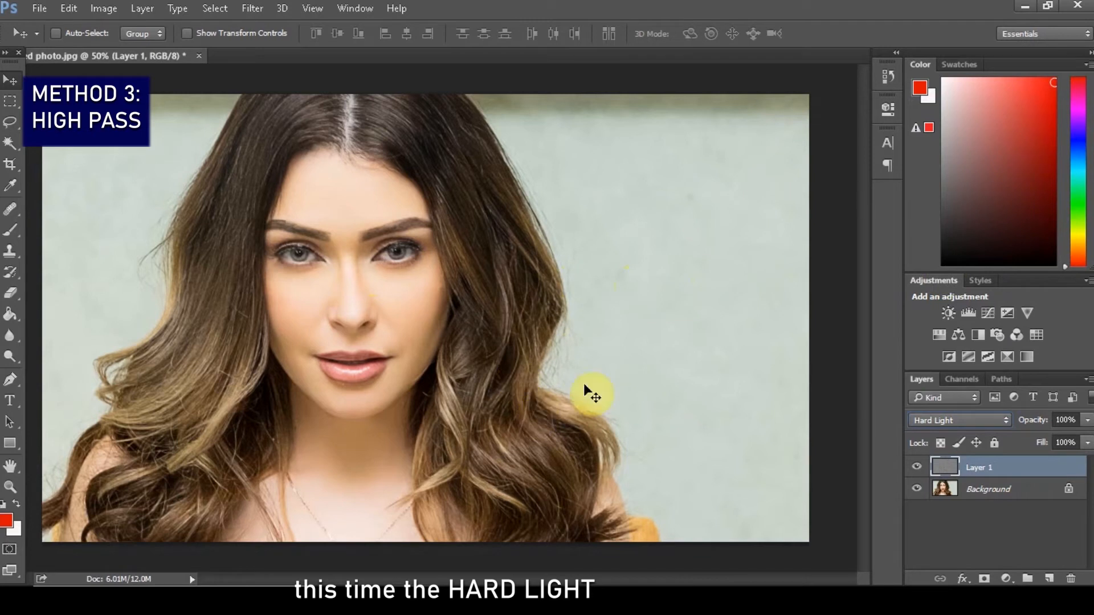
Set the High Pass layer to Vivid Light at 40% opacity and toggle its visibility to compare before and after
{"action": "left_click", "coordinate": [1003, 428]}
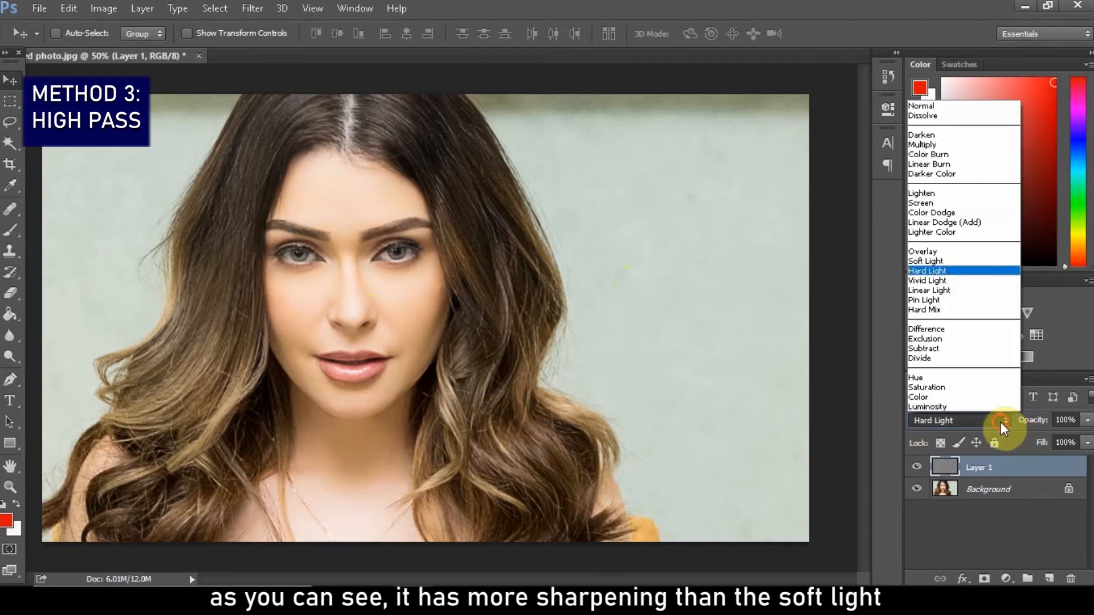
{"action": "left_click", "coordinate": [937, 283]}
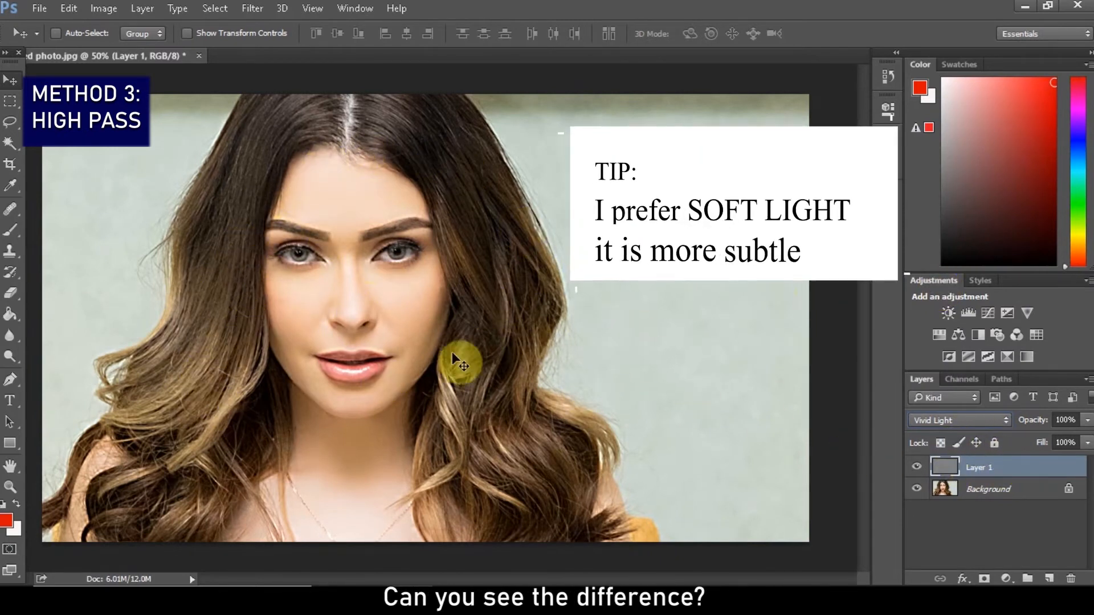
{"action": "left_click", "coordinate": [1087, 420]}
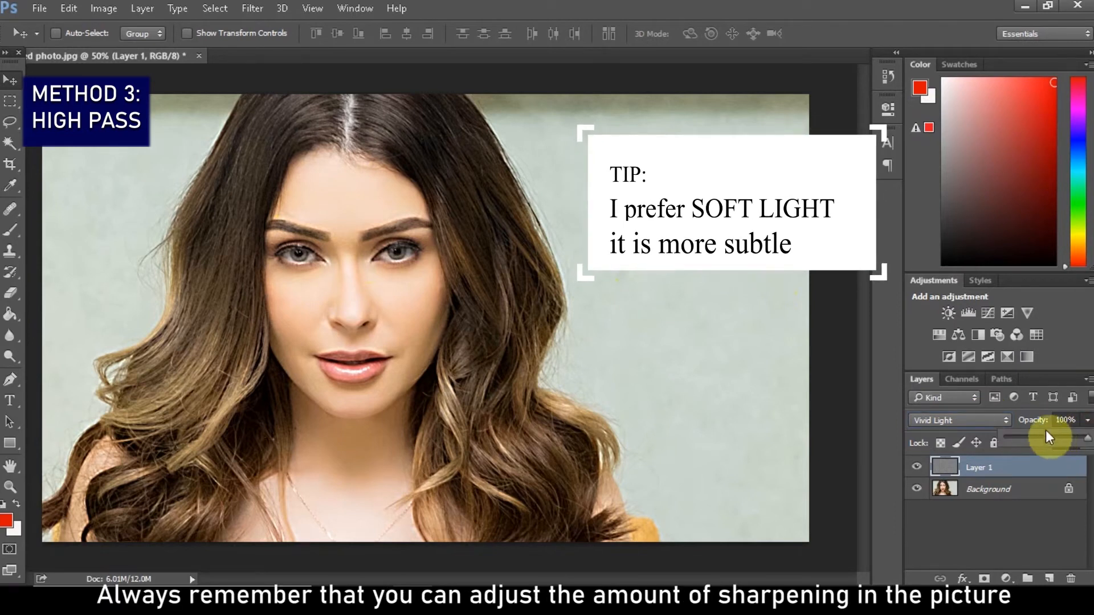
{"action": "mouse_move", "coordinate": [1045, 432]}
{"action": "left_mouse_down"}
{"action": "mouse_move", "coordinate": [928, 488]}
{"action": "mouse_move", "coordinate": [1044, 442]}
{"action": "left_mouse_up"}
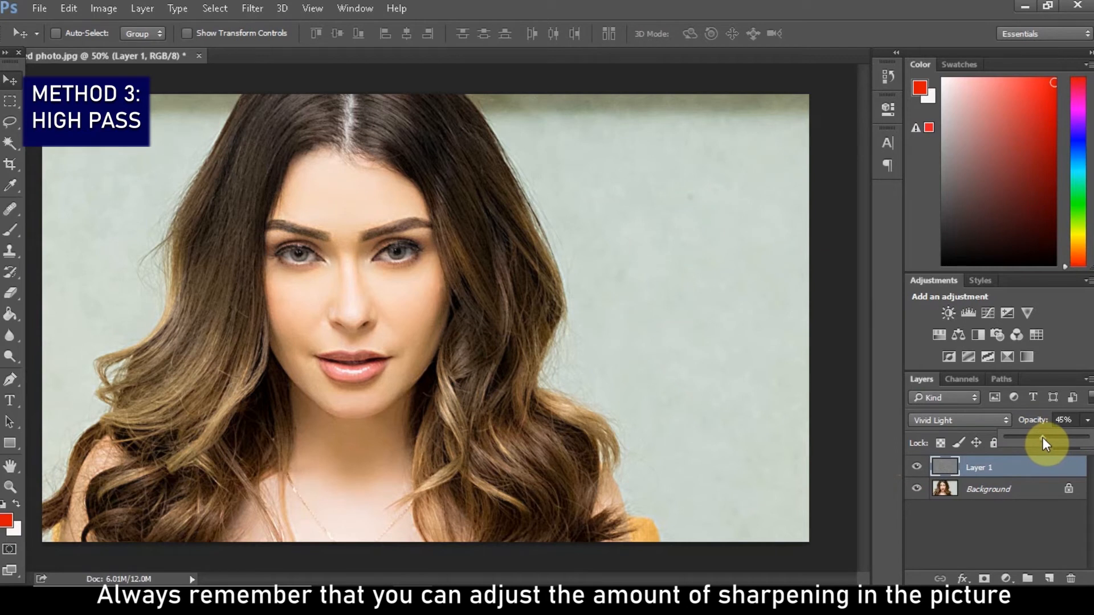
{"action": "left_click", "coordinate": [969, 531]}
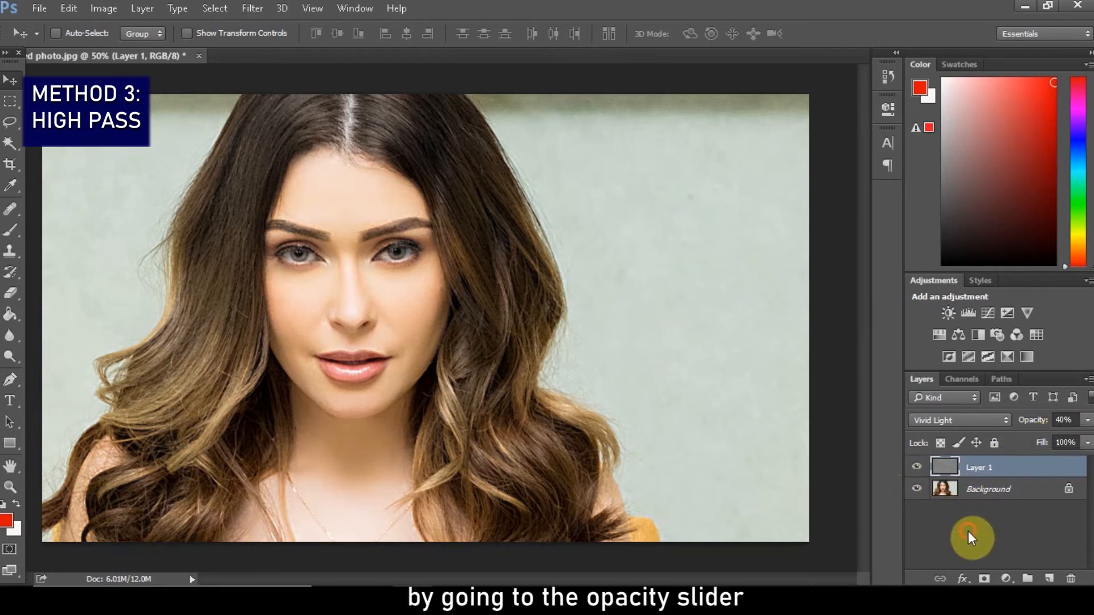
{"action": "left_click", "coordinate": [968, 530]}
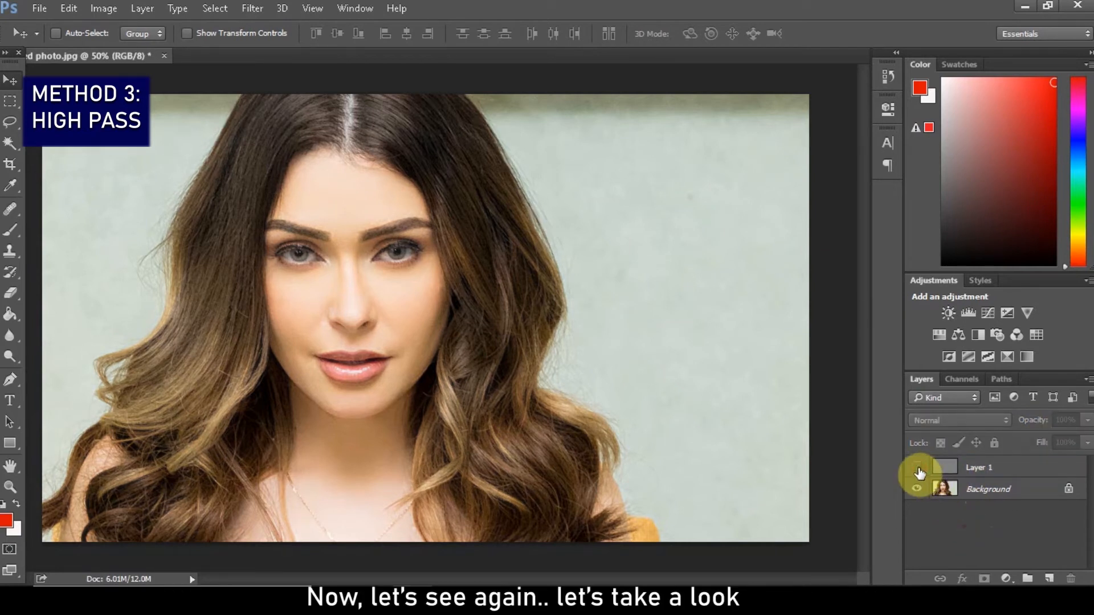
{"action": "left_click", "coordinate": [917, 469]}
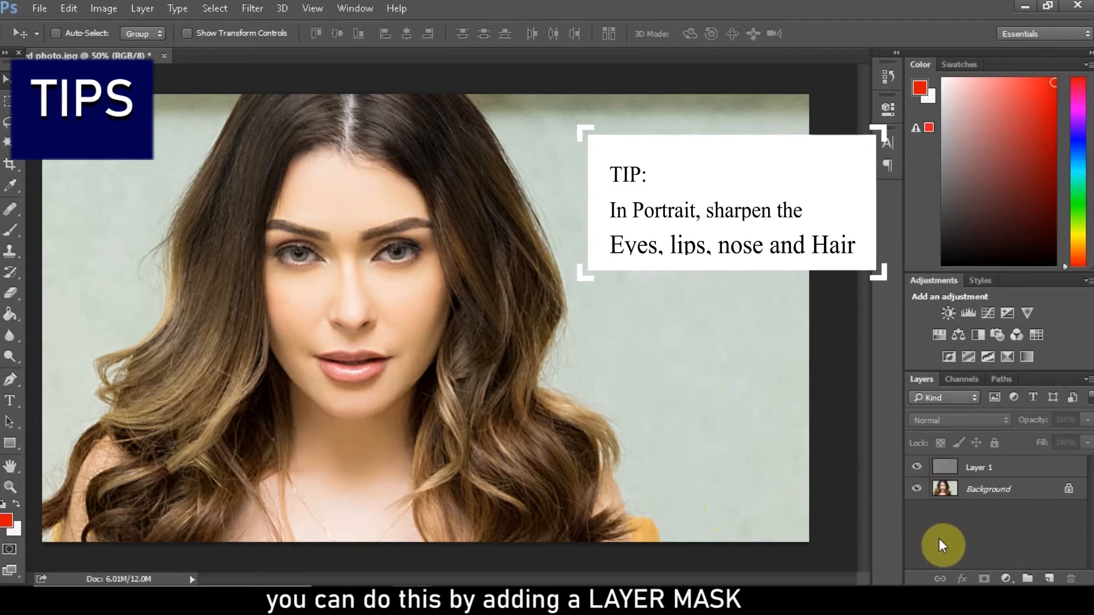
Add a layer mask to Layer 1 and invert it to black
{"action": "left_click", "coordinate": [1022, 468]}
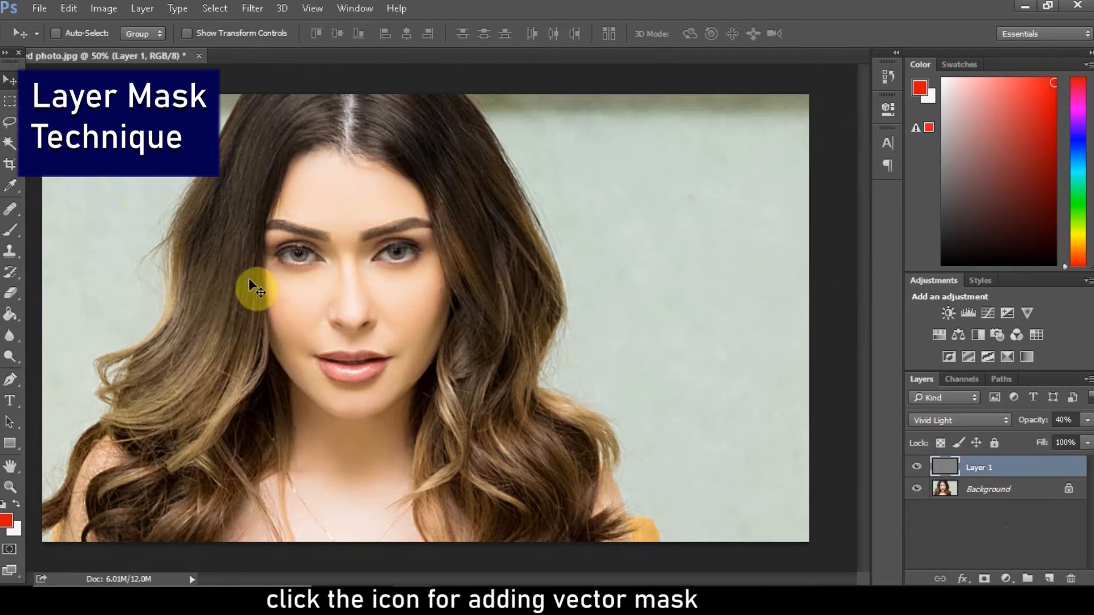
{"action": "left_click", "coordinate": [985, 579]}
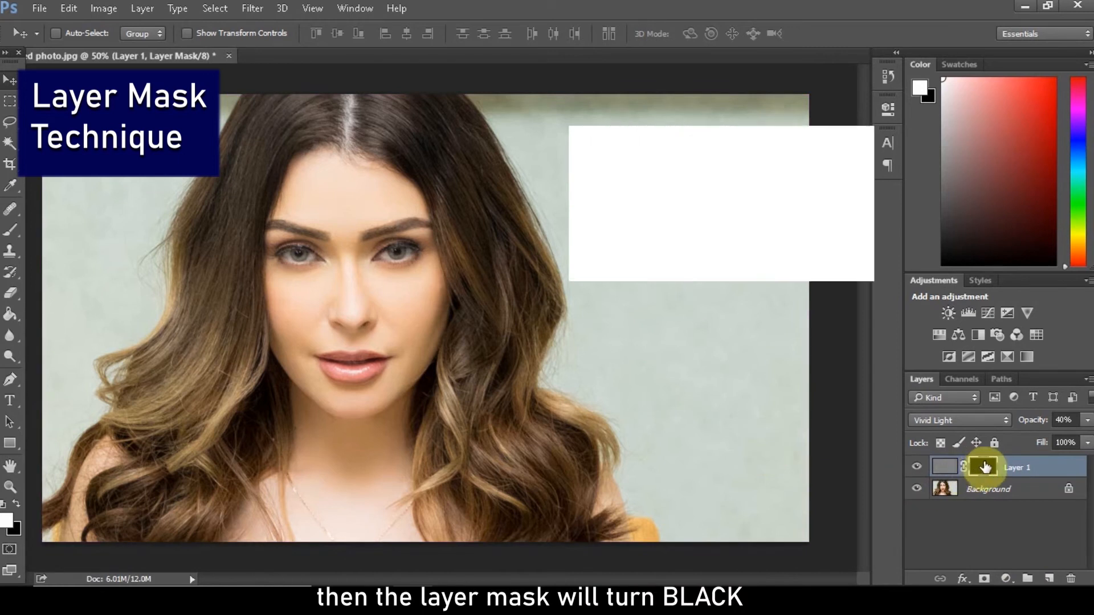
{"action": "key", "text": "ctrl+i"}
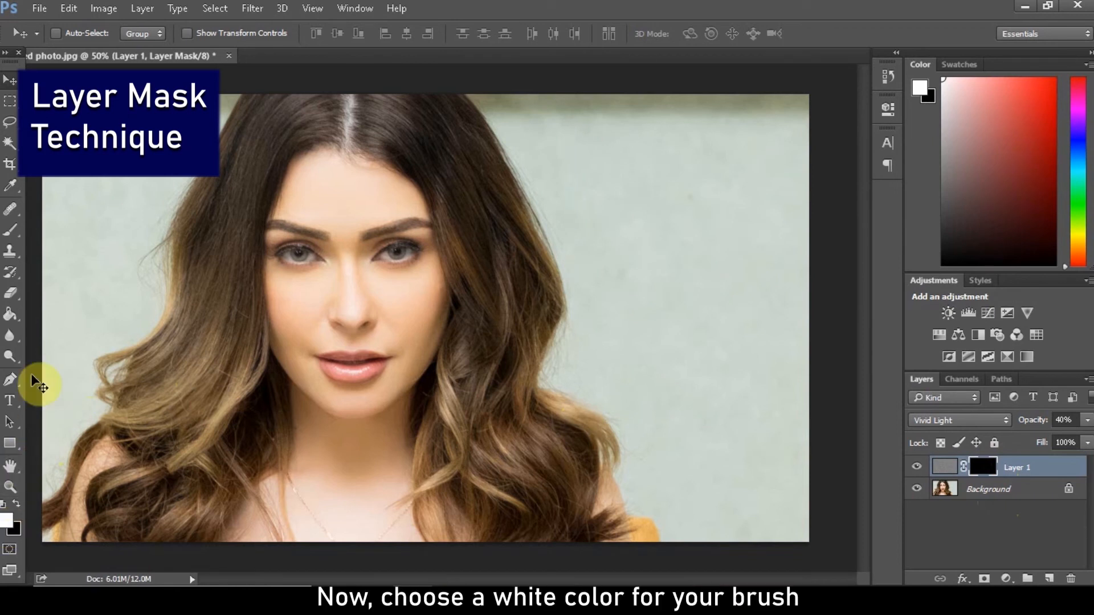
Paint white on the mask with a small soft brush over the eyes, eyebrows, nose and lip contours
{"action": "left_click", "coordinate": [22, 231]}
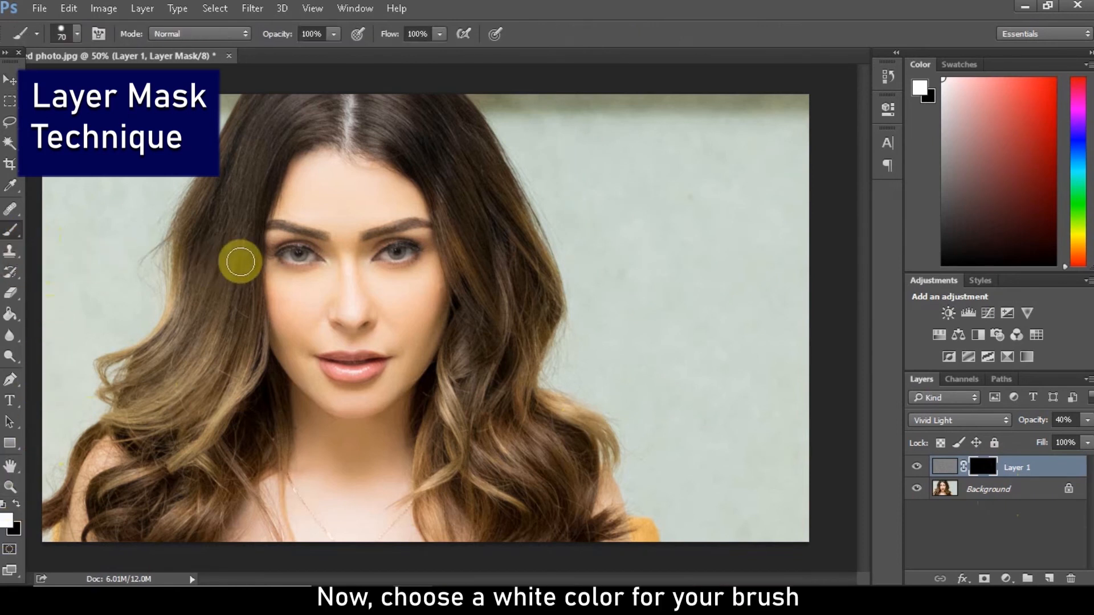
{"action": "left_click_drag", "start_coordinate": [410, 256], "coordinate": [374, 237]}
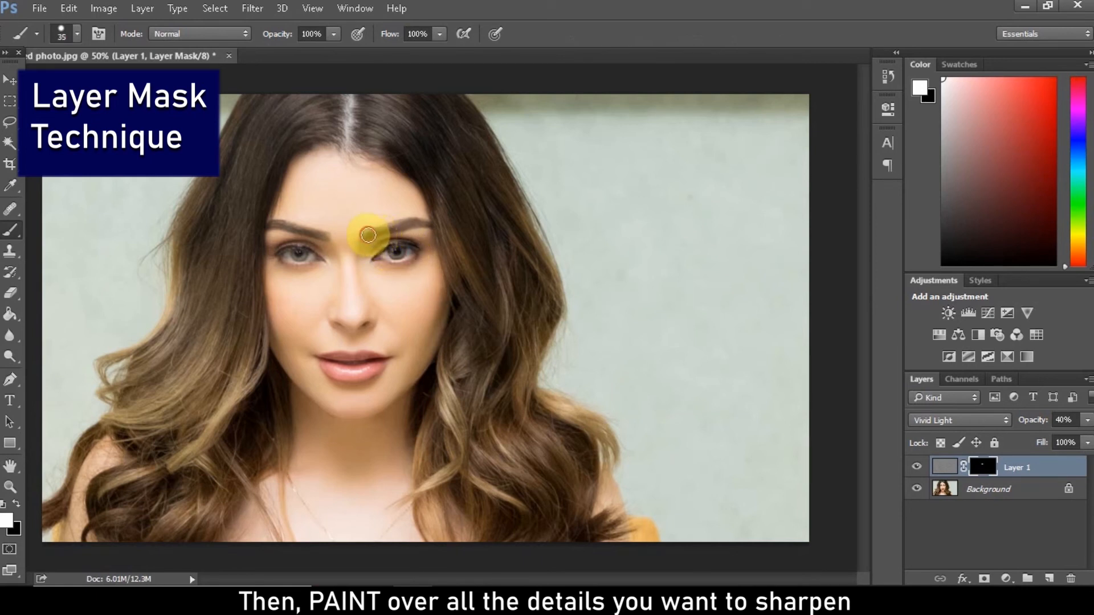
{"action": "mouse_move", "coordinate": [368, 235]}
{"action": "left_mouse_down"}
{"action": "mouse_move", "coordinate": [430, 224]}
{"action": "mouse_move", "coordinate": [286, 252]}
{"action": "mouse_move", "coordinate": [309, 260]}
{"action": "mouse_move", "coordinate": [320, 256]}
{"action": "mouse_move", "coordinate": [290, 250]}
{"action": "mouse_move", "coordinate": [323, 232]}
{"action": "mouse_move", "coordinate": [266, 225]}
{"action": "mouse_move", "coordinate": [272, 247]}
{"action": "left_mouse_up"}
{"action": "key", "text": "]"}
{"action": "key", "text": "bracketleft"}
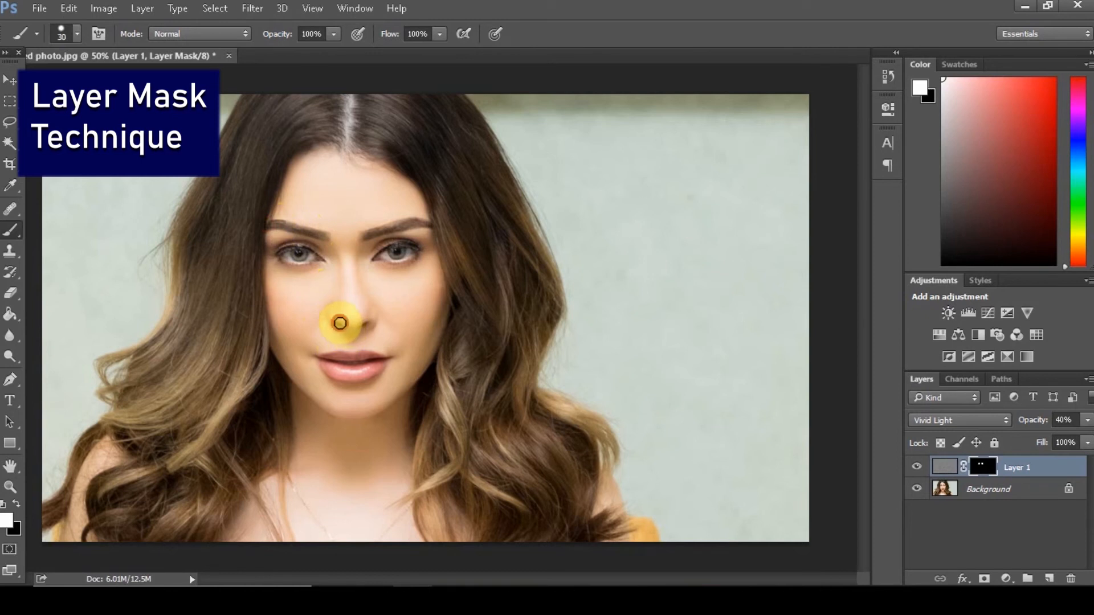
{"action": "mouse_move", "coordinate": [364, 325]}
{"action": "left_mouse_down"}
{"action": "mouse_move", "coordinate": [365, 357]}
{"action": "mouse_move", "coordinate": [332, 357]}
{"action": "mouse_move", "coordinate": [379, 360]}
{"action": "mouse_move", "coordinate": [319, 357]}
{"action": "mouse_move", "coordinate": [354, 375]}
{"action": "mouse_move", "coordinate": [379, 363]}
{"action": "mouse_move", "coordinate": [333, 361]}
{"action": "left_mouse_up"}
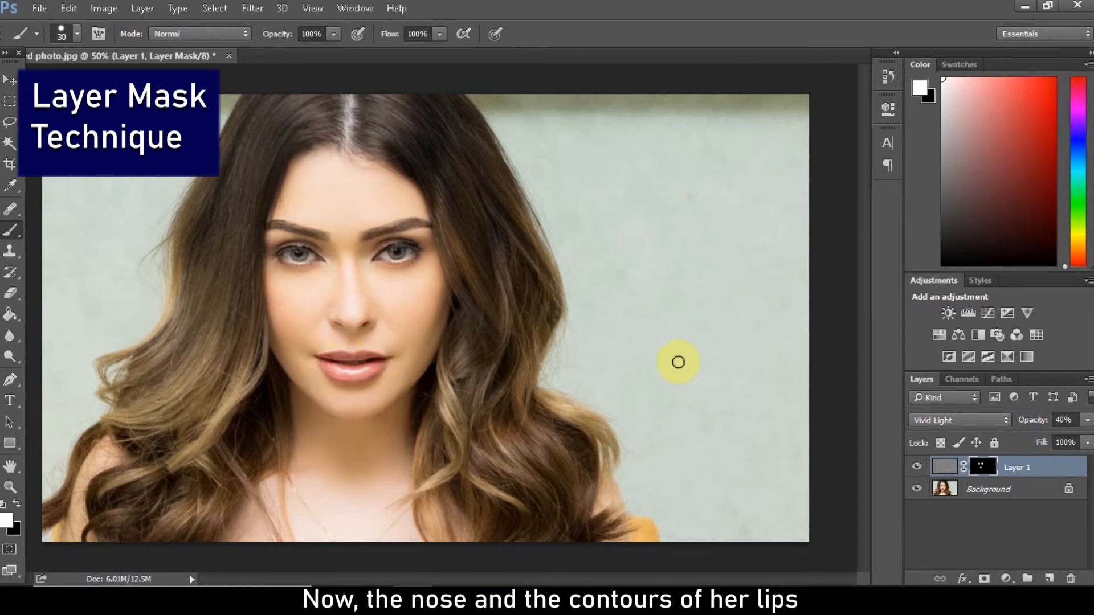
Toggle the masked High Pass layer's visibility to compare the face before and after selective sharpening
{"action": "left_click", "coordinate": [917, 469]}
{"action": "left_click", "coordinate": [917, 469]}
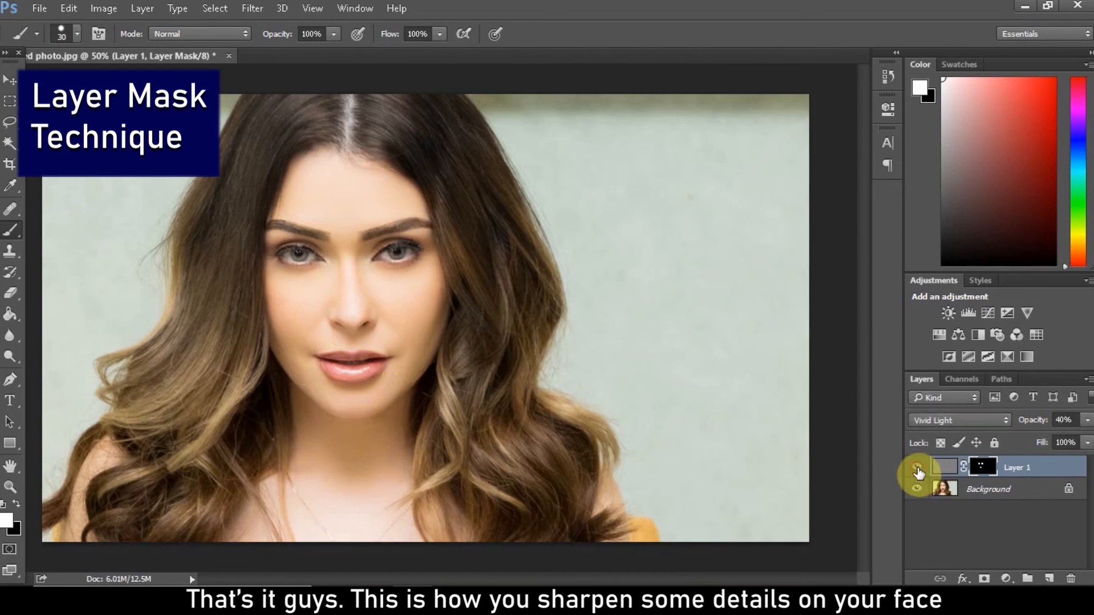
{"action": "left_click", "coordinate": [918, 468]}
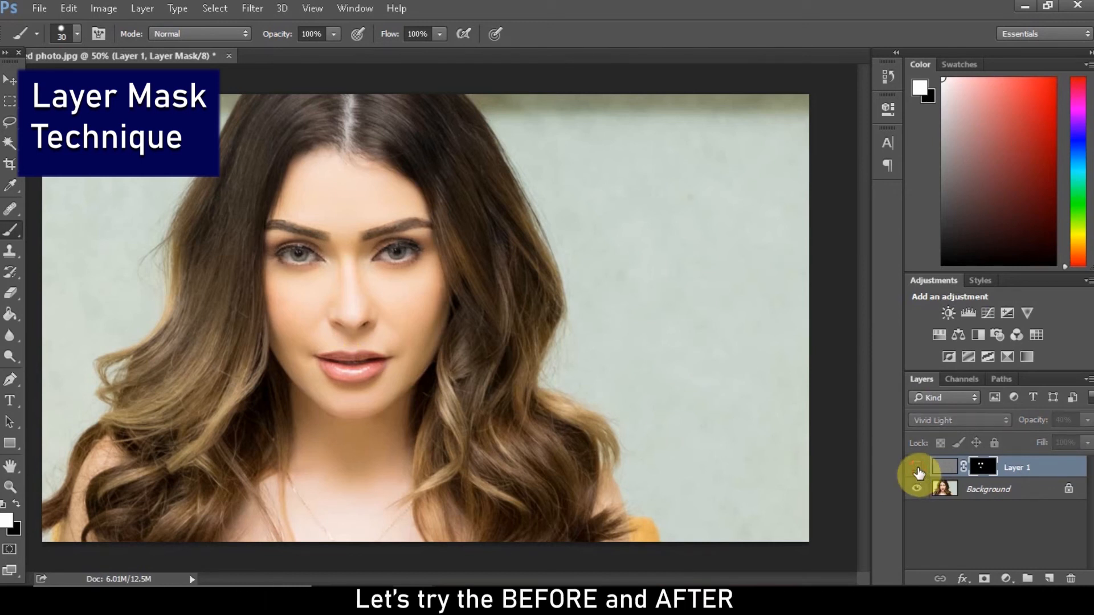
{"action": "left_click", "coordinate": [917, 468]}
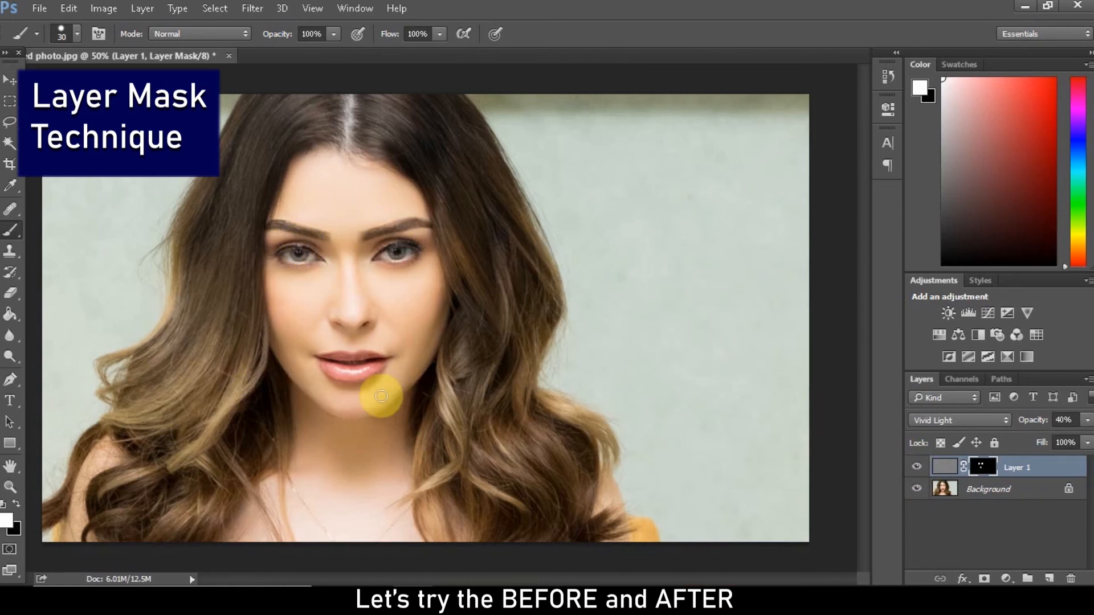